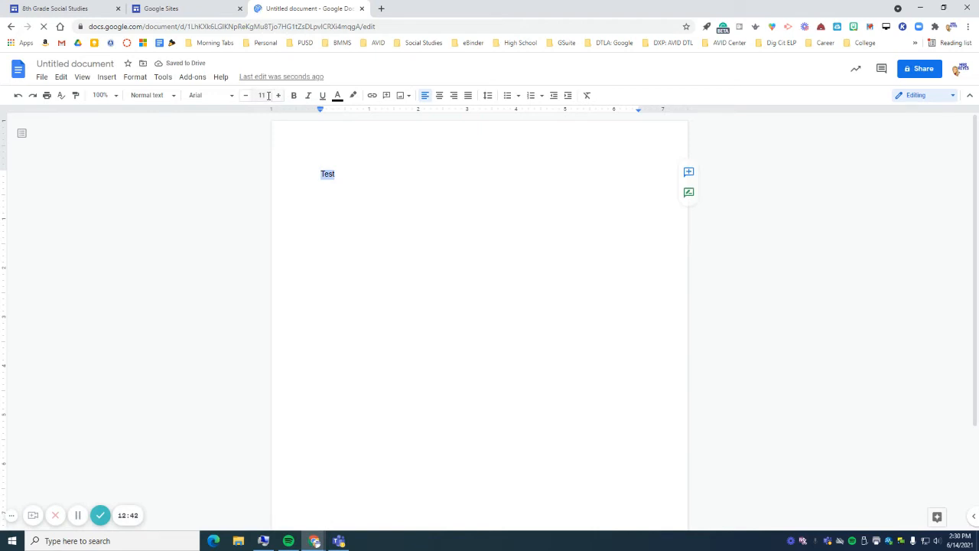
# - Set the word Test to size 50 in the Google Doc titled Test
pyautogui.click(268, 94)
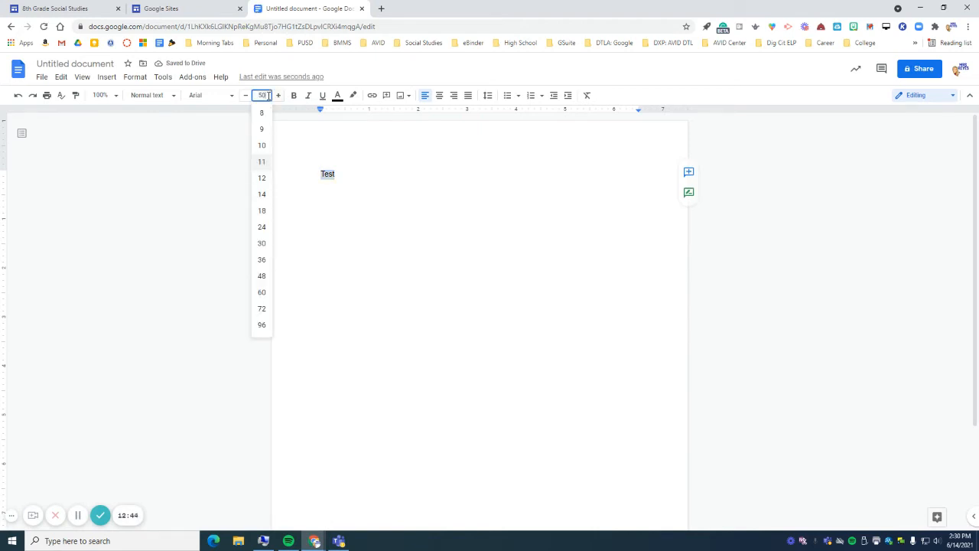
pyautogui.press('Return')
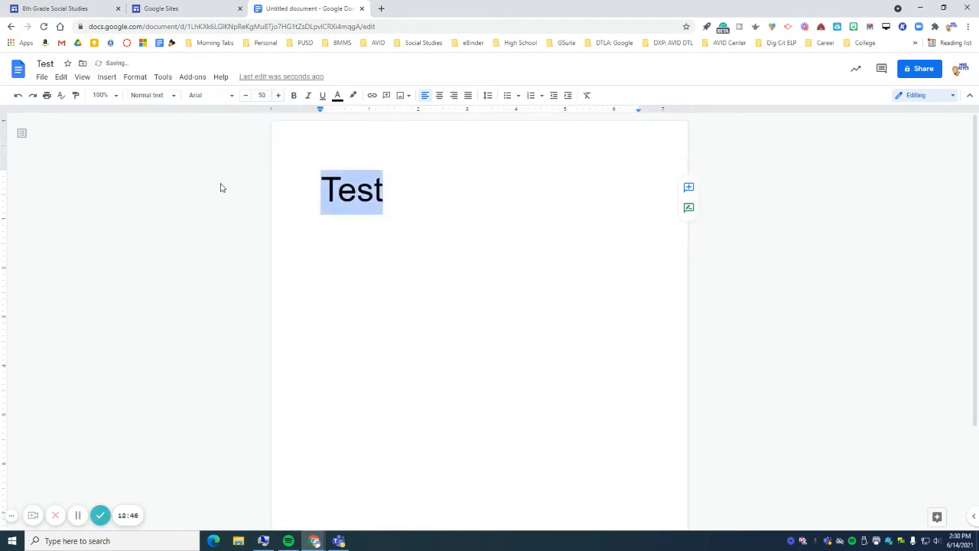
pyautogui.click(221, 188)
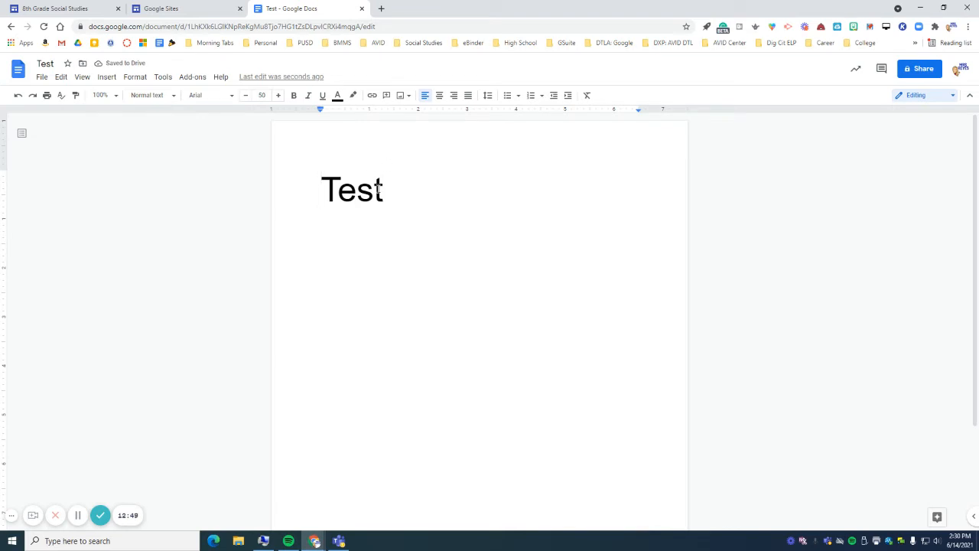
pyautogui.click(68, 14)
# - Start a Drive insert below the quote section and search Drive for 'test'
pyautogui.doubleClick(357, 473)
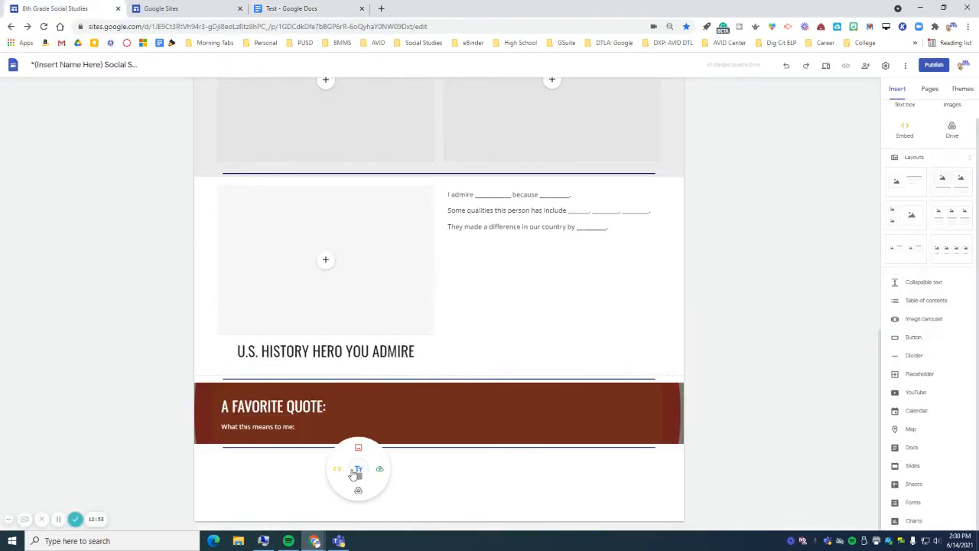
pyautogui.click(357, 489)
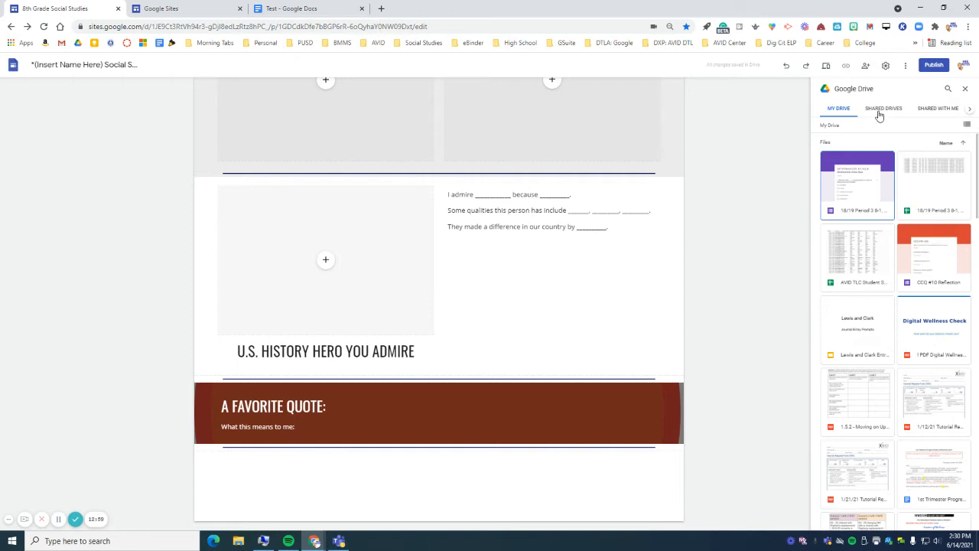
pyautogui.click(971, 111)
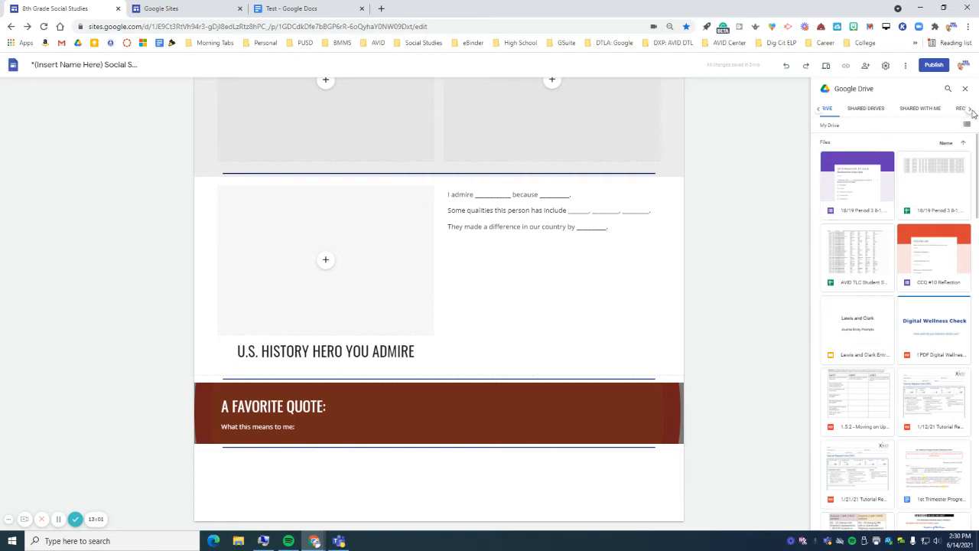
pyautogui.click(970, 111)
pyautogui.doubleClick(970, 112)
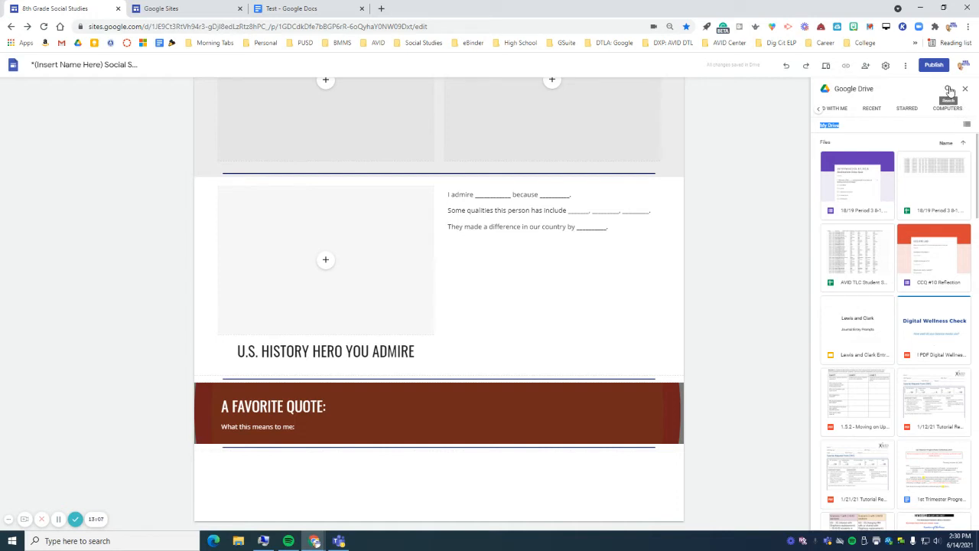
pyautogui.click(950, 90)
pyautogui.write('test')
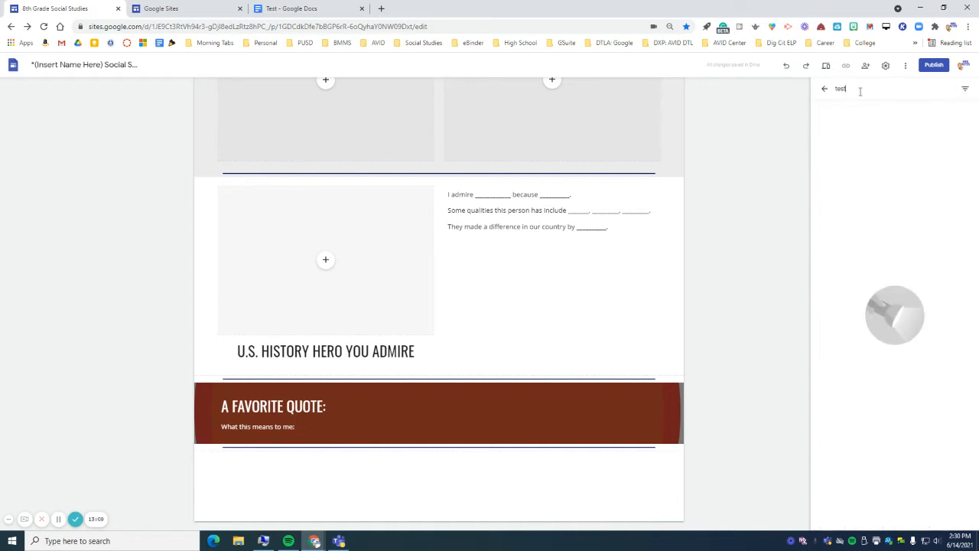
# - Select the Test document and embed it below the favorite quote
pyautogui.click(858, 158)
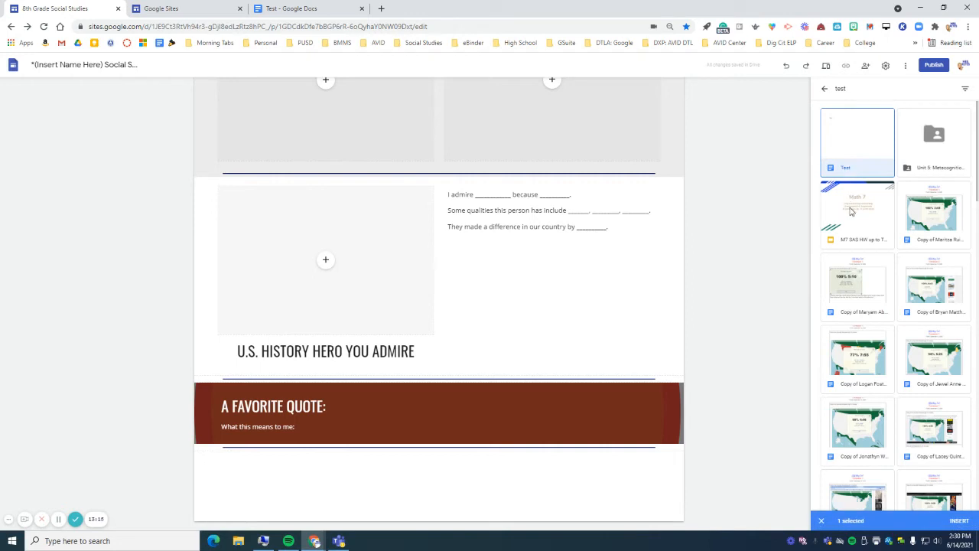
pyautogui.click(850, 211)
pyautogui.click(915, 214)
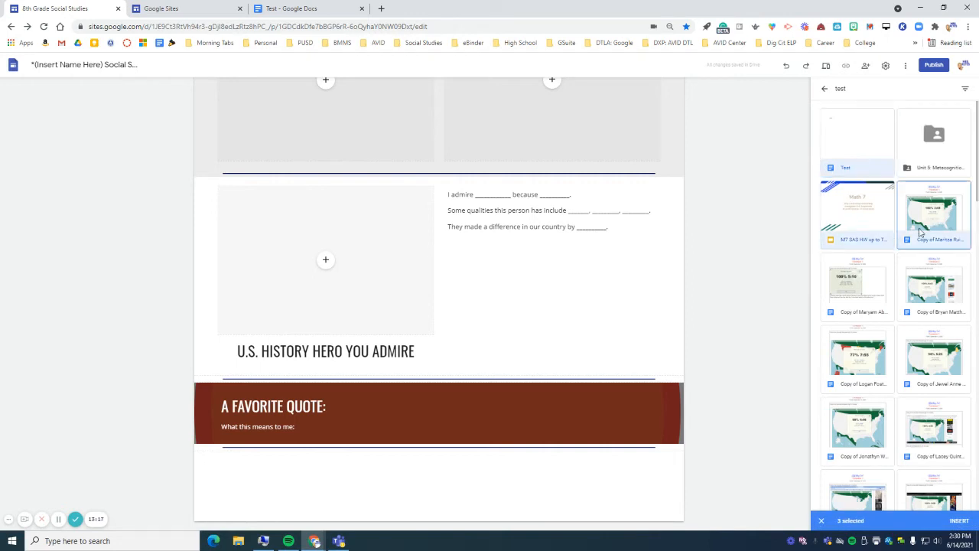
pyautogui.click(871, 222)
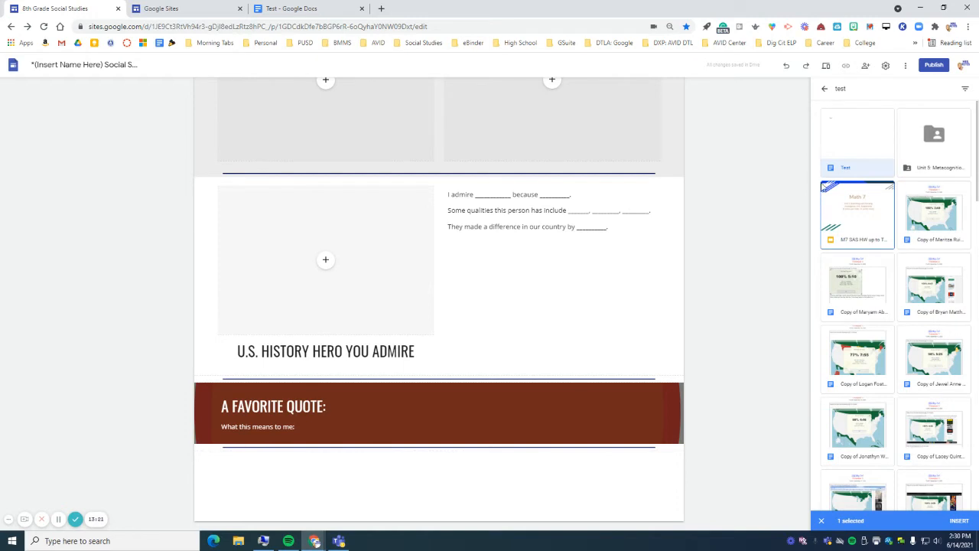
pyautogui.click(845, 152)
pyautogui.click(850, 166)
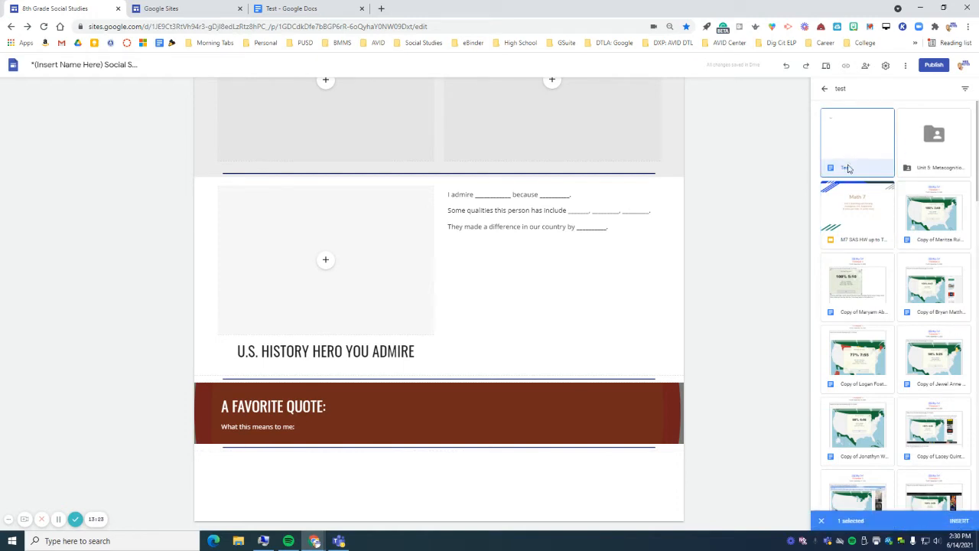
pyautogui.click(959, 520)
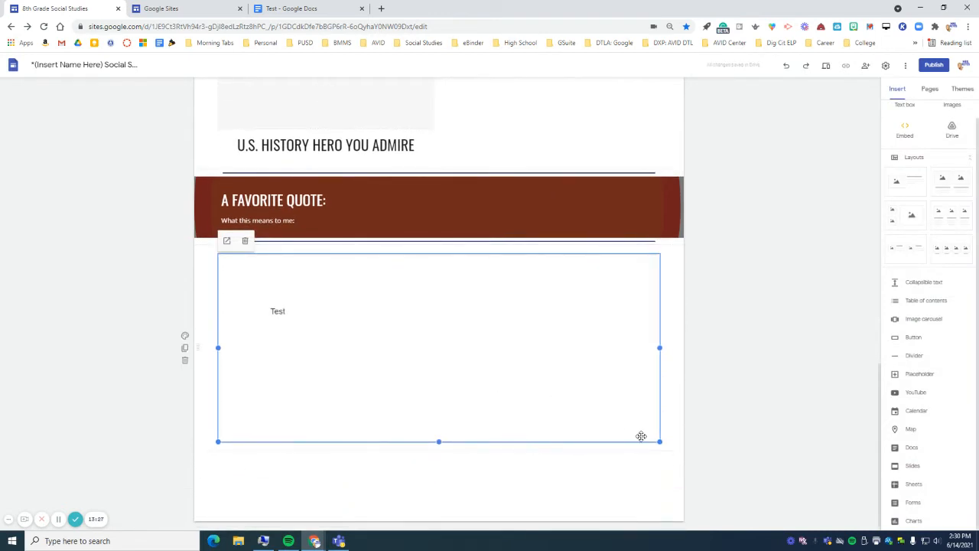
# - Narrow the embedded Test document to the left half of the section
pyautogui.moveTo(661, 443); pyautogui.dragTo(398, 482)
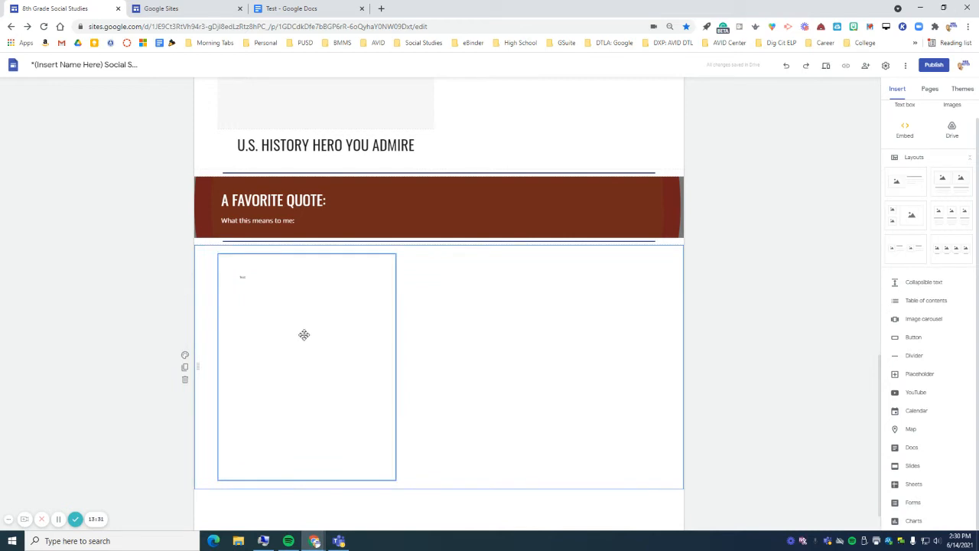
pyautogui.click(280, 296)
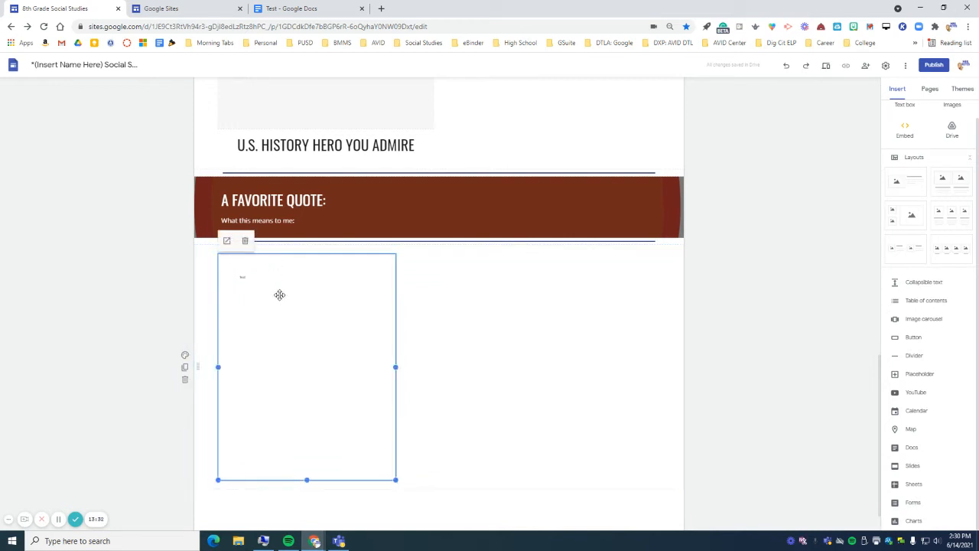
pyautogui.click(302, 11)
pyautogui.click(412, 189)
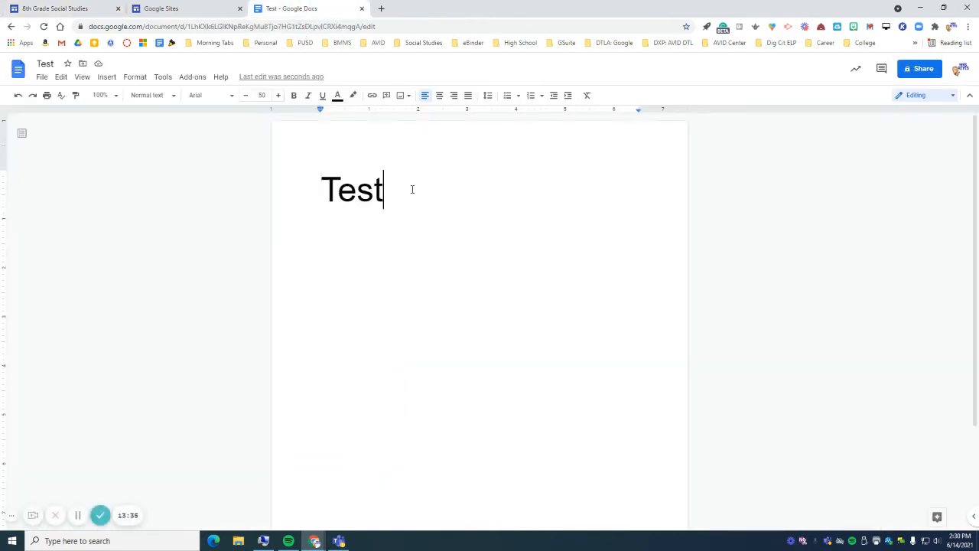
# - Copy the word Test onto new lines so the Doc has five lines of Test
pyautogui.doubleClick(410, 189)
pyautogui.click(410, 189)
pyautogui.doubleClick(409, 190)
pyautogui.hotkey('ctrl', 'c')
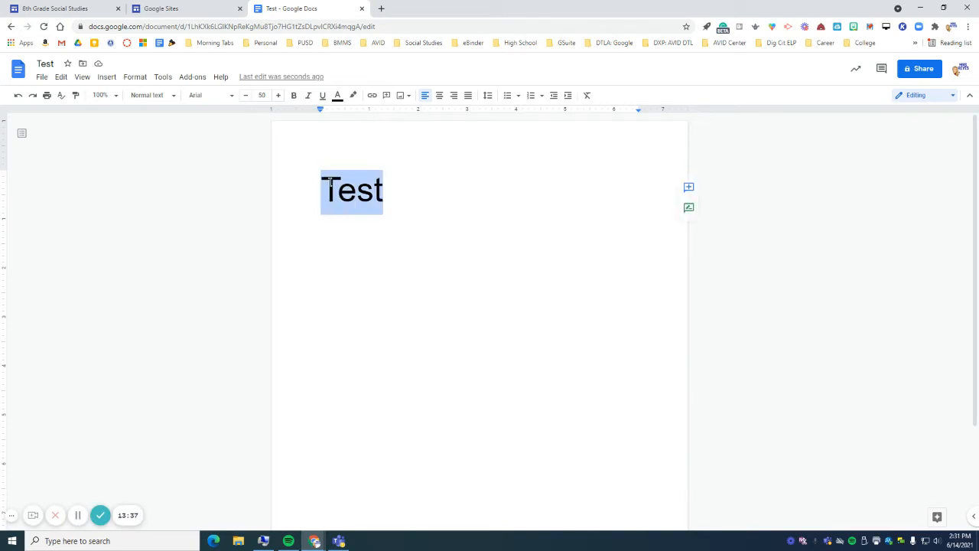
pyautogui.click(407, 189)
pyautogui.press('Return')
pyautogui.hotkey('ctrl', 'v')
pyautogui.press('Return')
pyautogui.hotkey('ctrl', 'v')
pyautogui.press('Return')
pyautogui.hotkey('ctrl', 'v')
pyautogui.press('Return')
pyautogui.hotkey('ctrl', 'v')
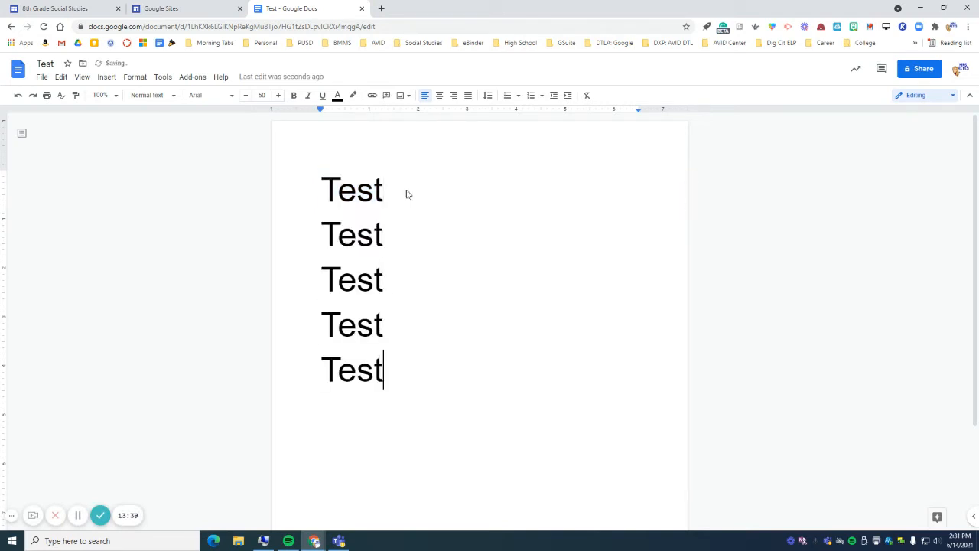
pyautogui.click(74, 10)
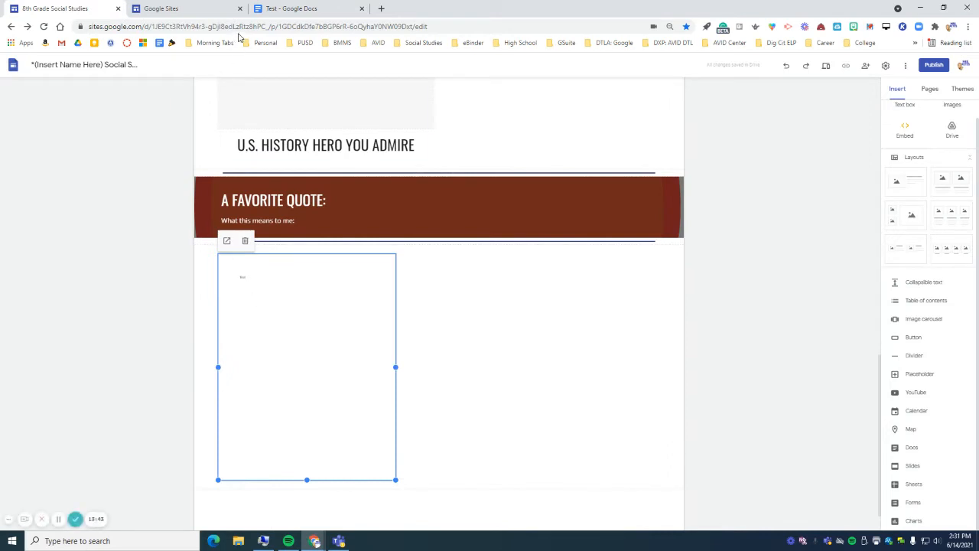
# - Reload the editor and preview the site, where the embed shows five Test lines
pyautogui.click(44, 27)
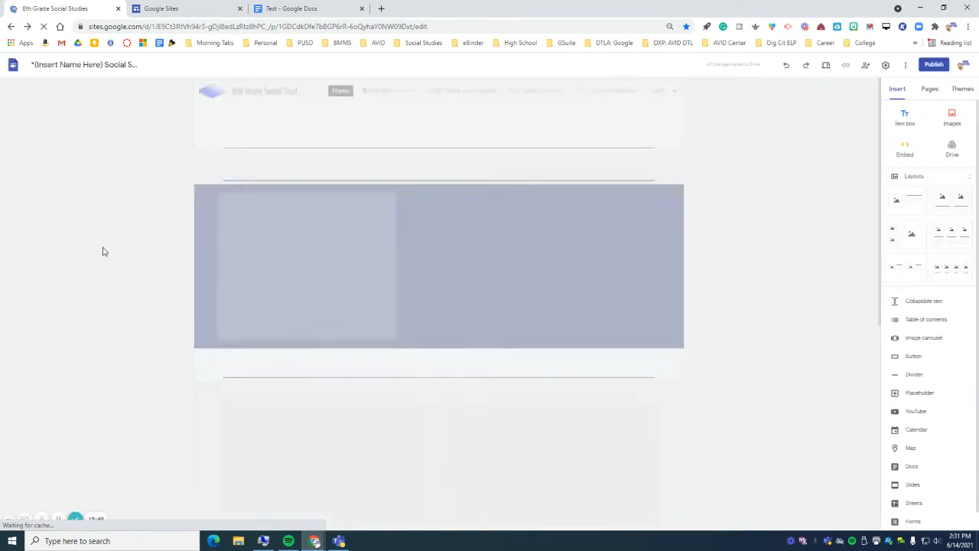
pyautogui.scroll(-10, 102, 251)
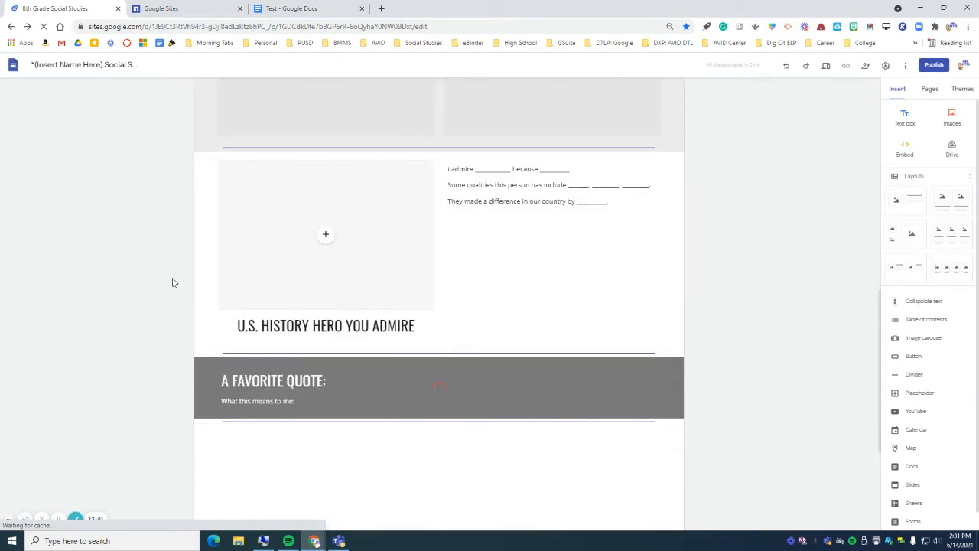
pyautogui.scroll(-3, 175, 283)
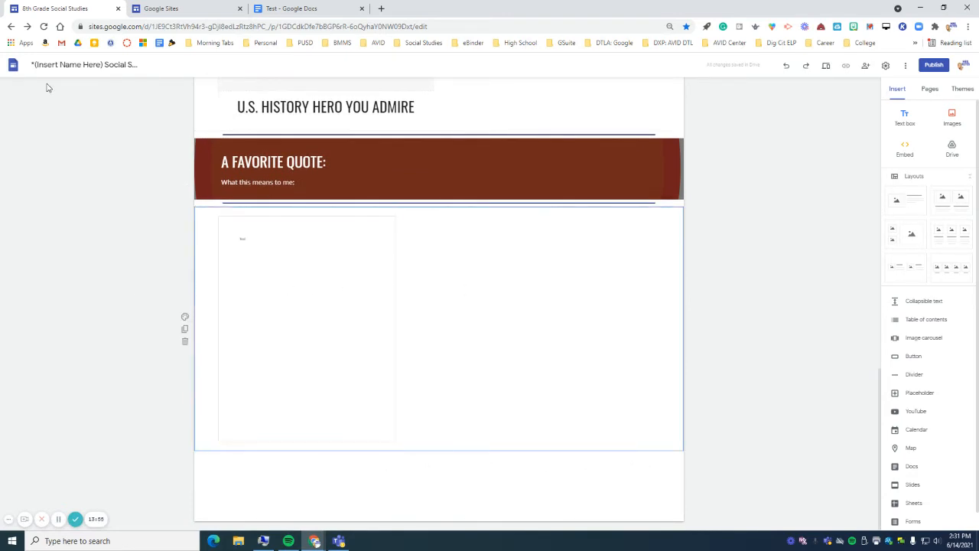
pyautogui.click(44, 28)
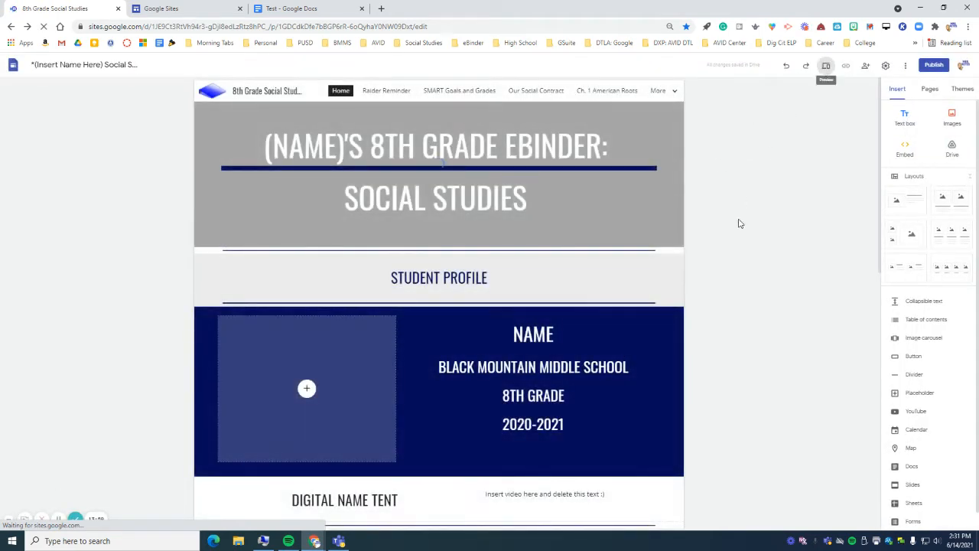
pyautogui.scroll(-10, 736, 261)
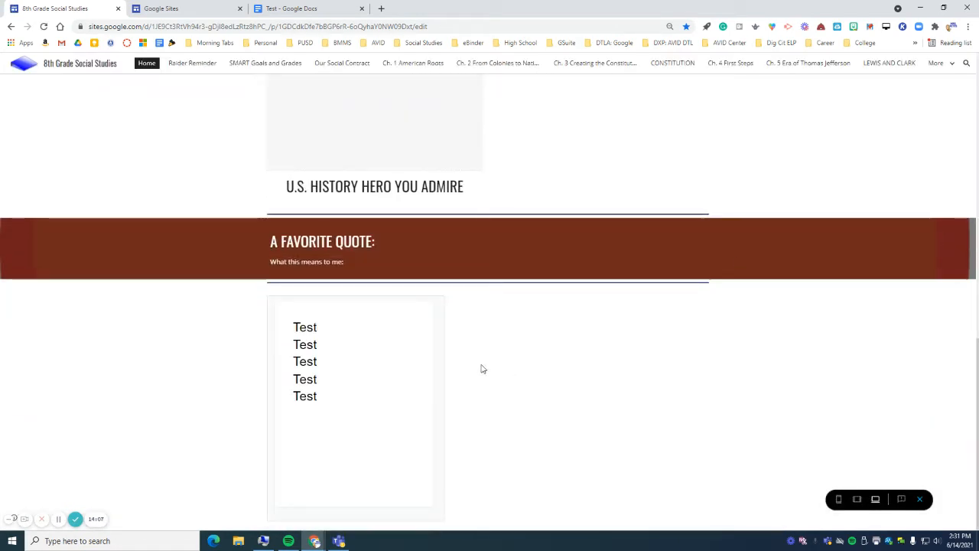
pyautogui.moveTo(401, 337)
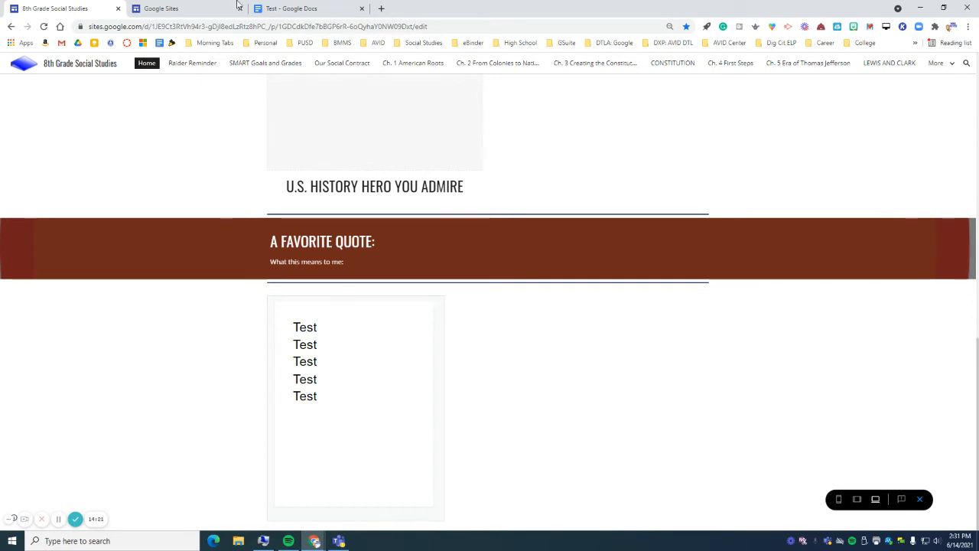
# - Exit the preview and scroll to the A Favorite Quote section and its embedded Doc
pyautogui.click(293, 9)
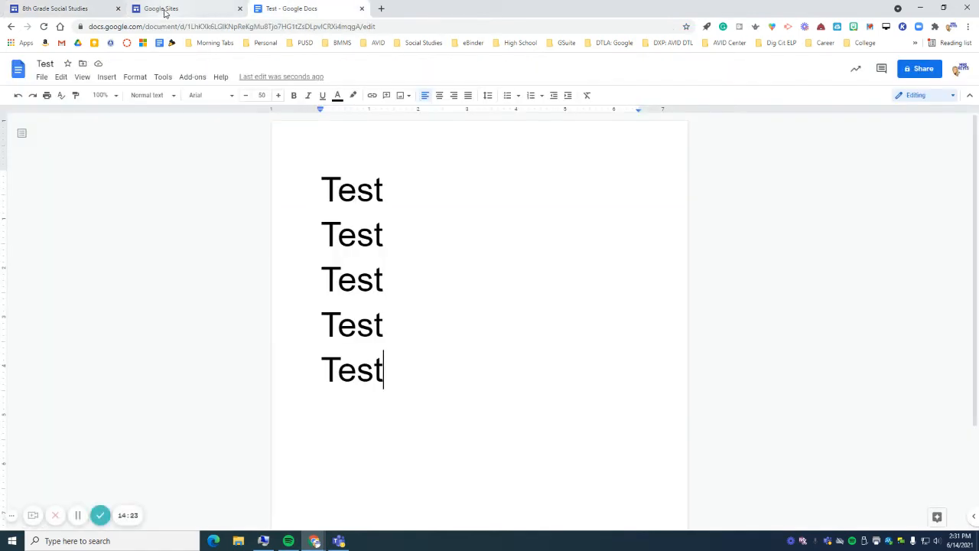
pyautogui.click(96, 10)
pyautogui.click(921, 501)
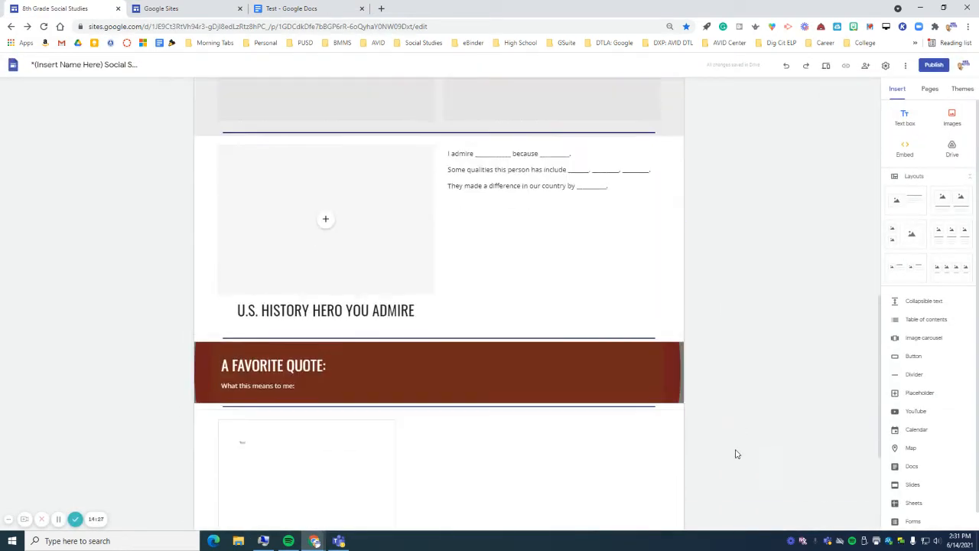
pyautogui.scroll(-1, 920, 448)
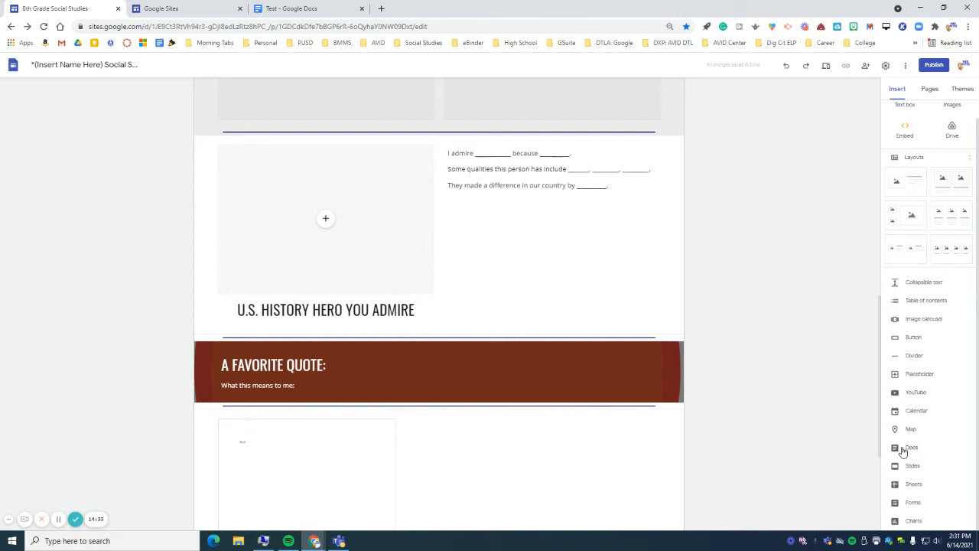
pyautogui.scroll(-3, 427, 386)
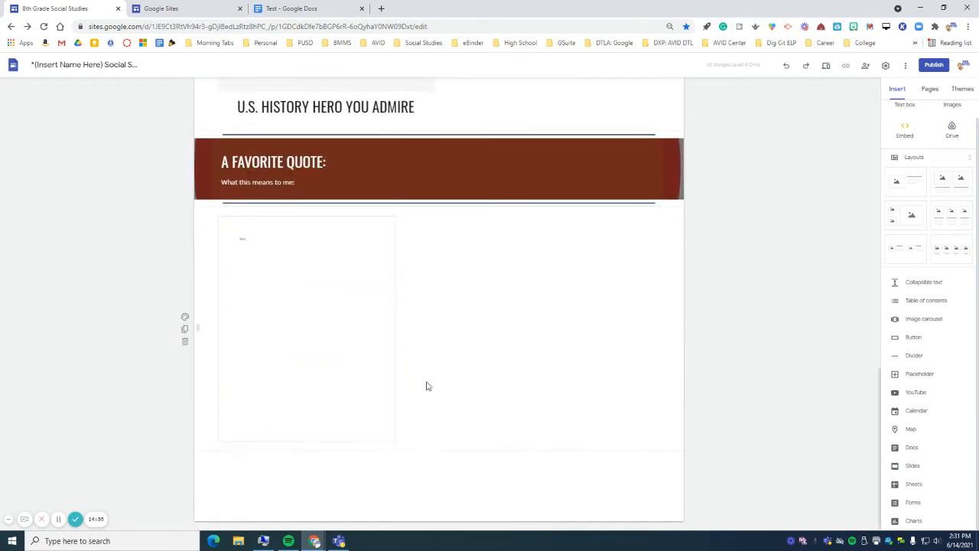
# - Add a text box beside the embedded document and type 'Type' in it
pyautogui.doubleClick(450, 347)
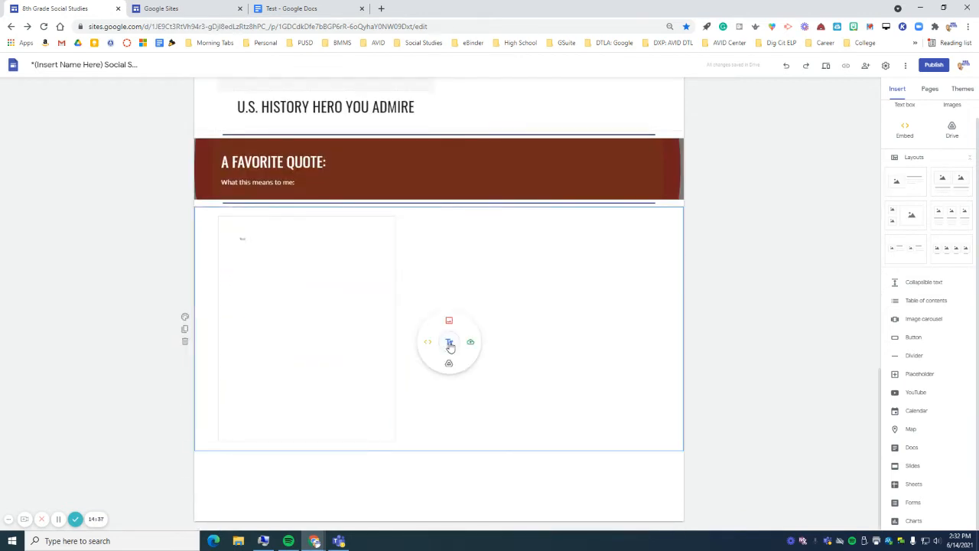
pyautogui.click(449, 344)
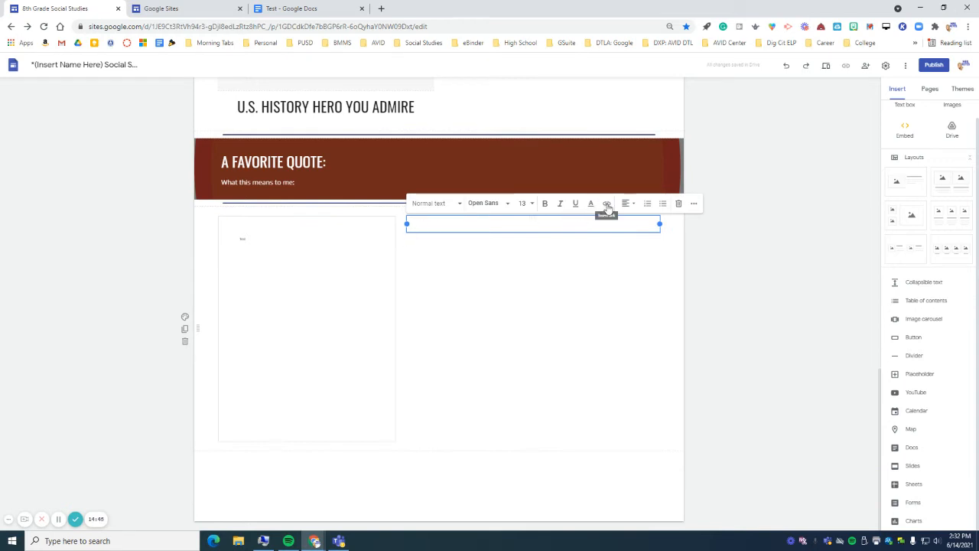
pyautogui.click(525, 300)
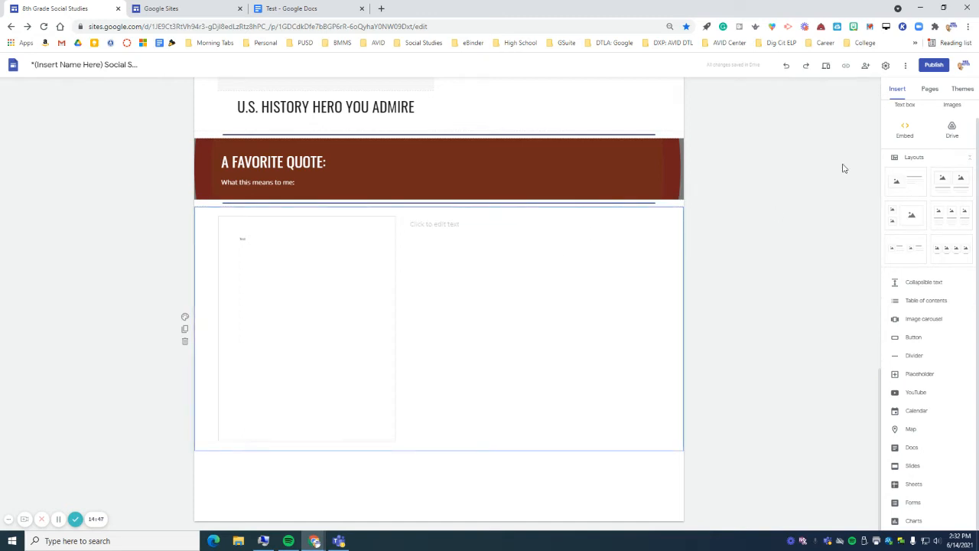
pyautogui.scroll(1, 920, 232)
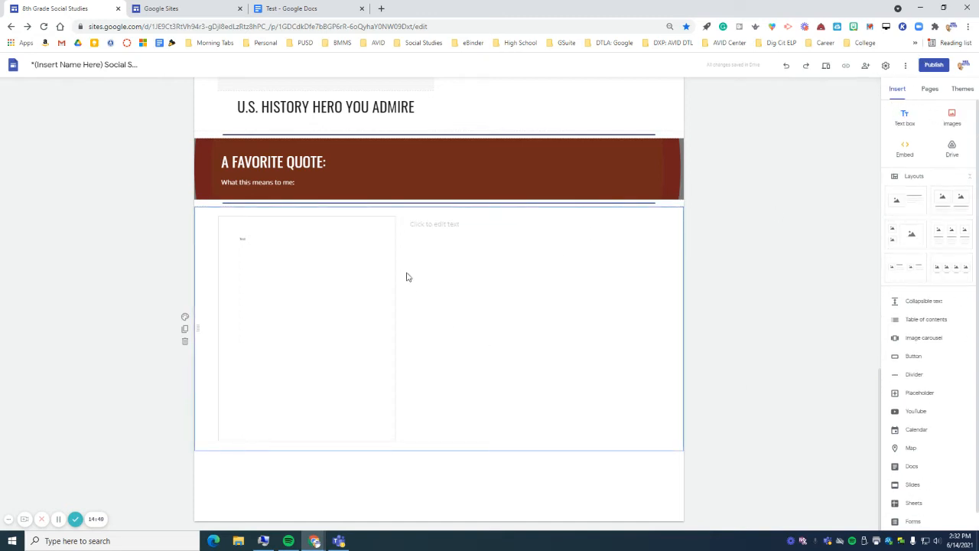
pyautogui.click(436, 224)
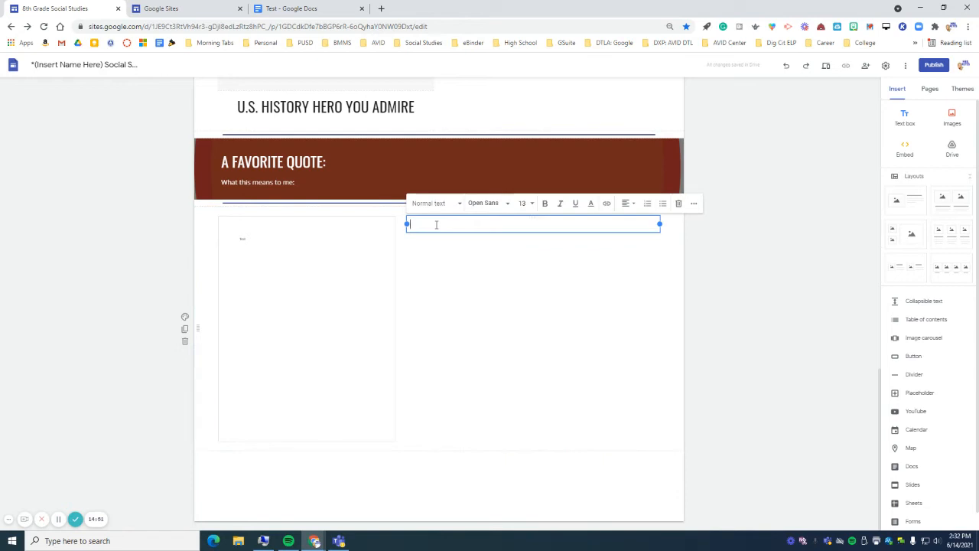
pyautogui.write('Type')
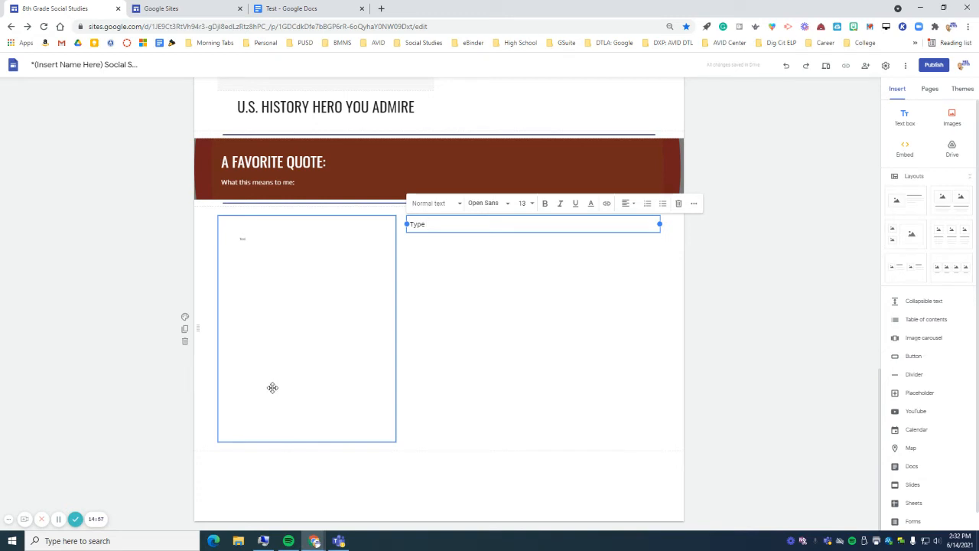
# - Style the word as a Heading, trying Title first
pyautogui.moveTo(432, 223); pyautogui.dragTo(407, 224)
pyautogui.click(431, 205)
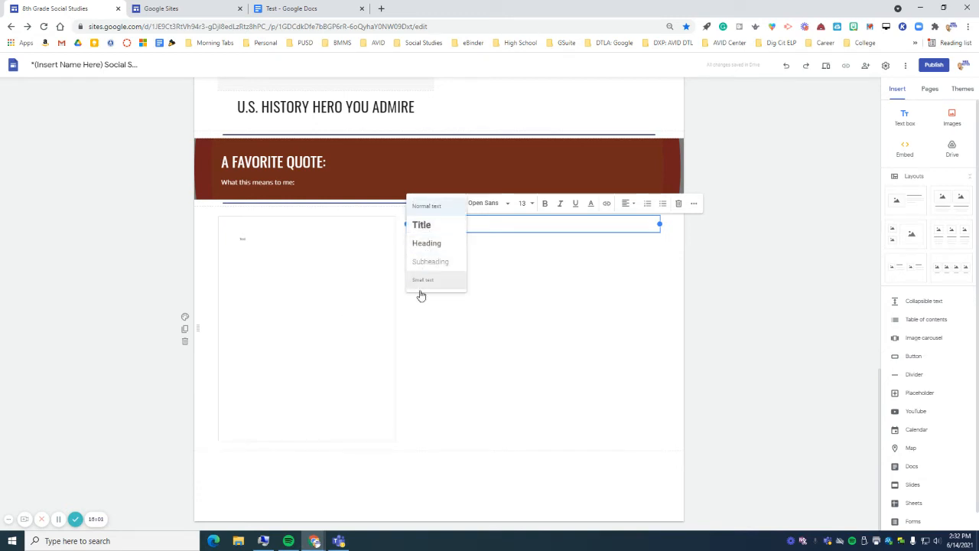
pyautogui.click(424, 227)
pyautogui.click(433, 203)
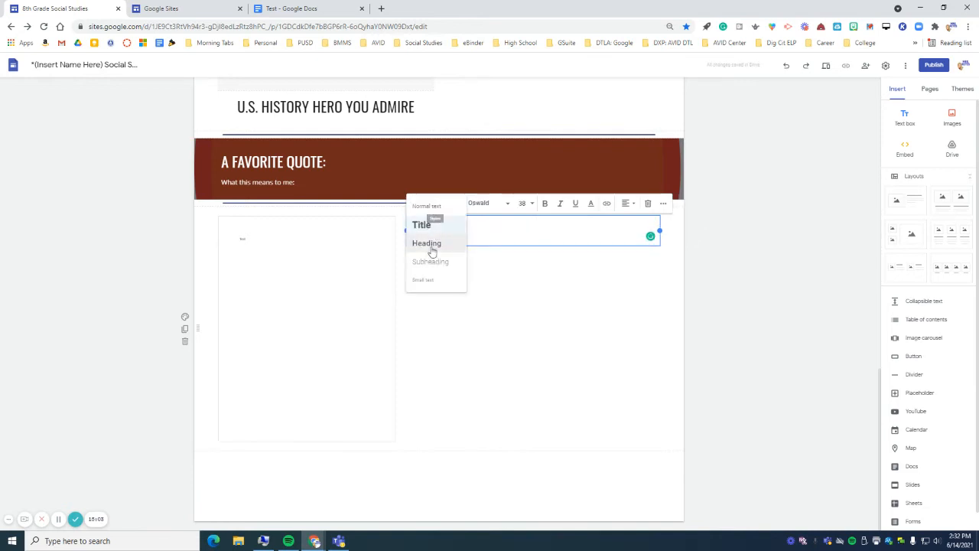
pyautogui.click(429, 243)
# - Check the font, size and colour menus, keeping Oswald at size 29 and the default colour
pyautogui.click(495, 205)
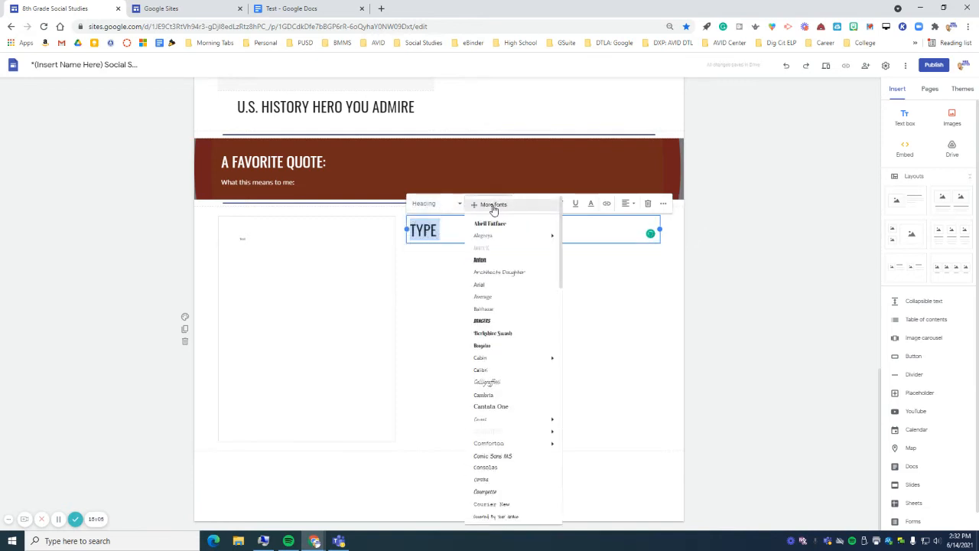
pyautogui.scroll(-5, 502, 474)
pyautogui.scroll(5, 503, 482)
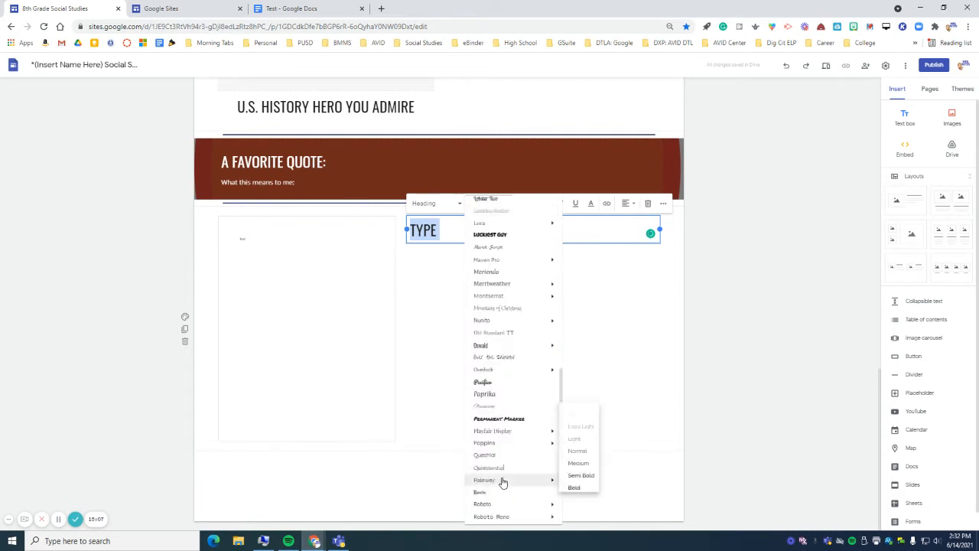
pyautogui.click(591, 226)
pyautogui.click(532, 204)
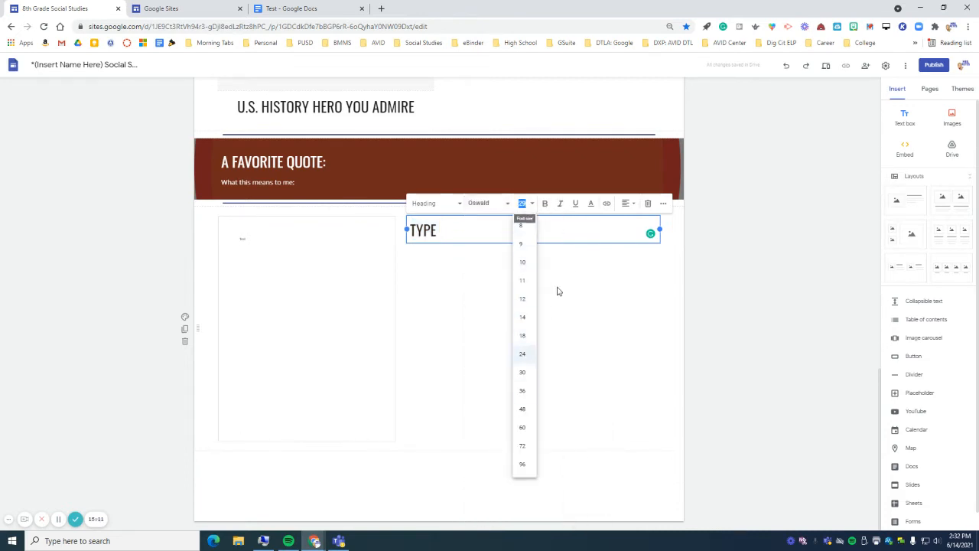
pyautogui.click(568, 231)
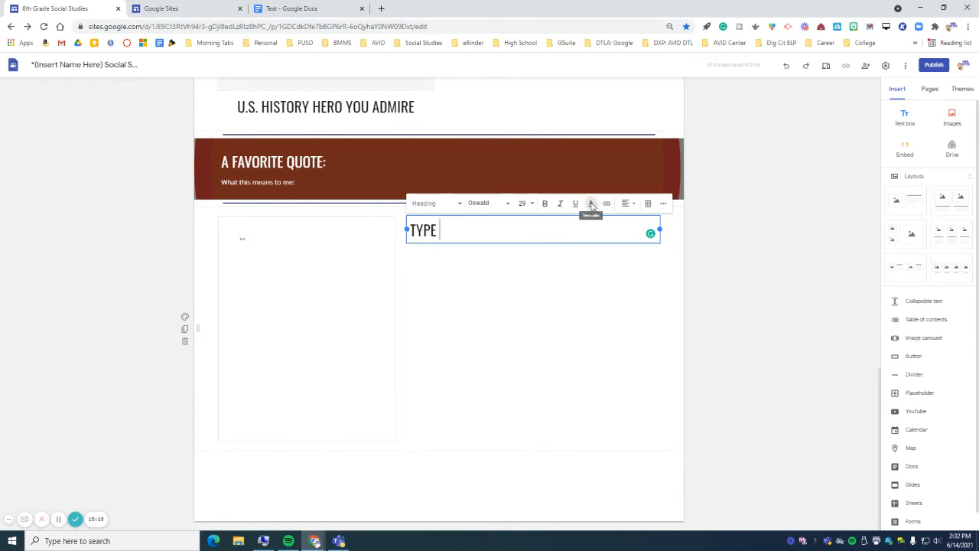
pyautogui.click(592, 204)
pyautogui.click(543, 239)
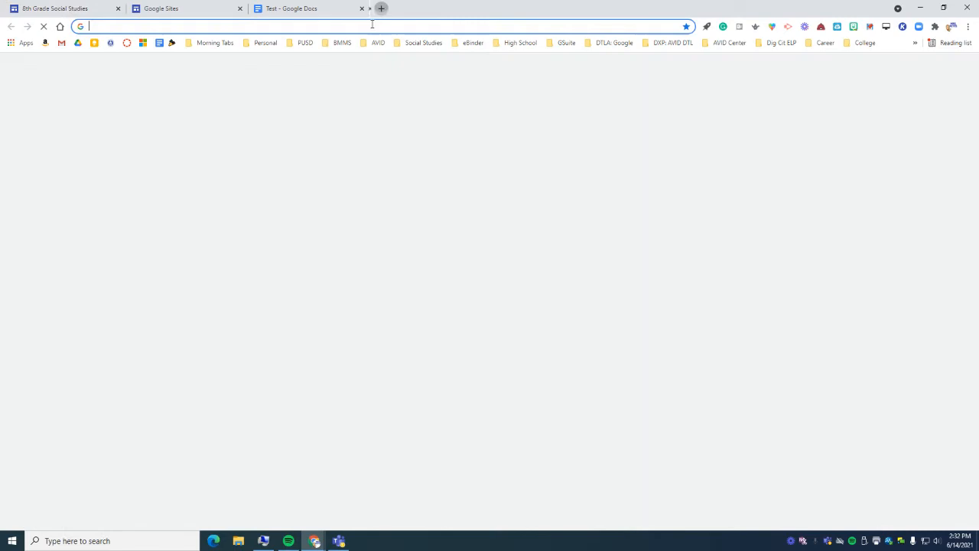
# - Search 'myavid' in a new tab and copy the My AVID login page address
pyautogui.click(381, 9)
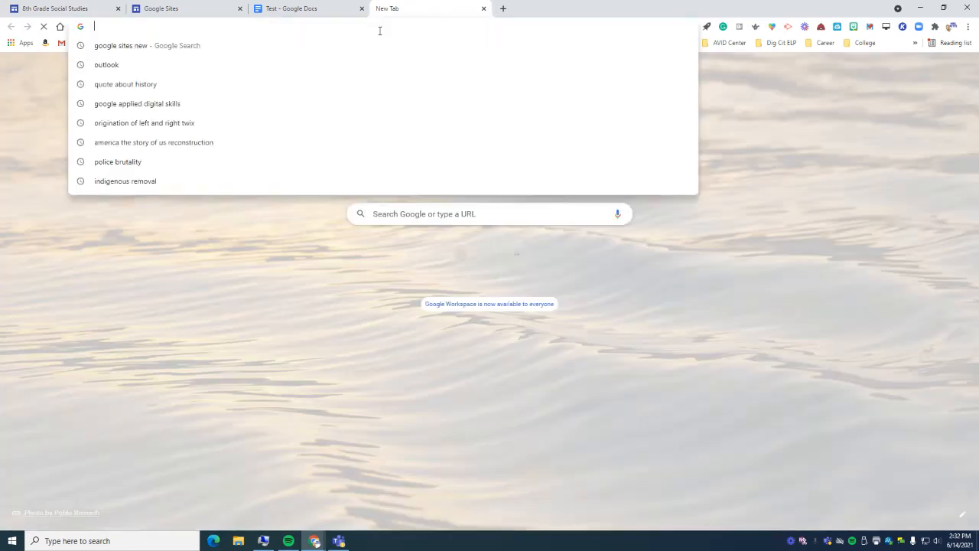
pyautogui.write('myavid')
pyautogui.press('Return')
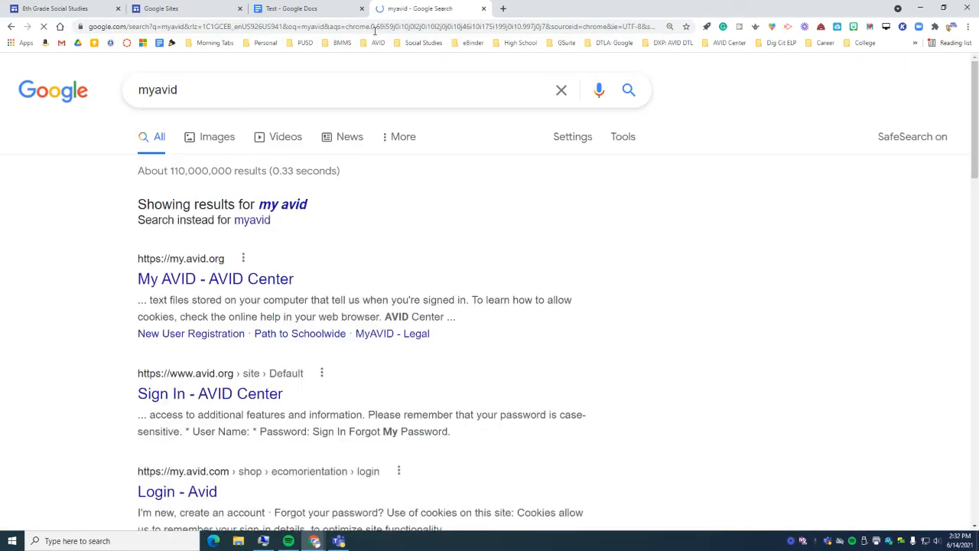
pyautogui.click(199, 278)
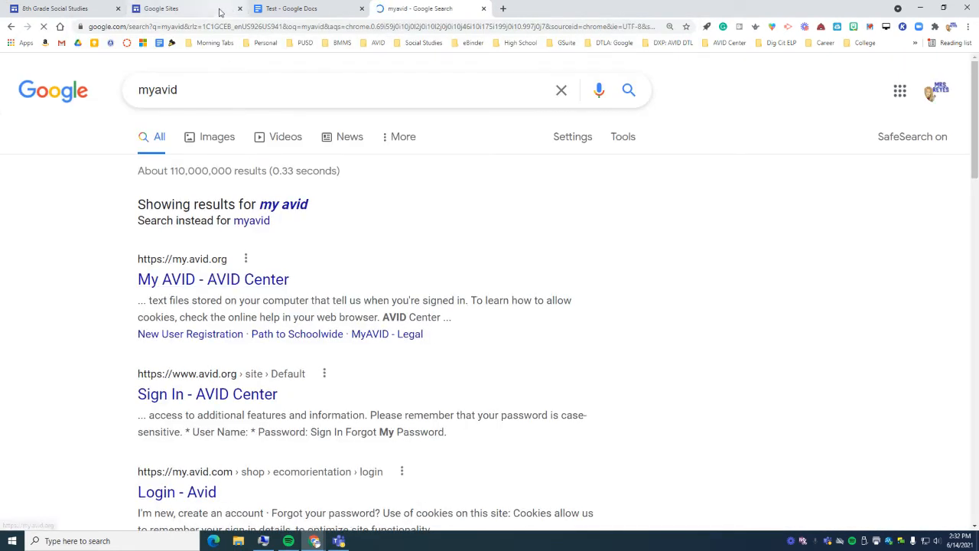
pyautogui.click(182, 26)
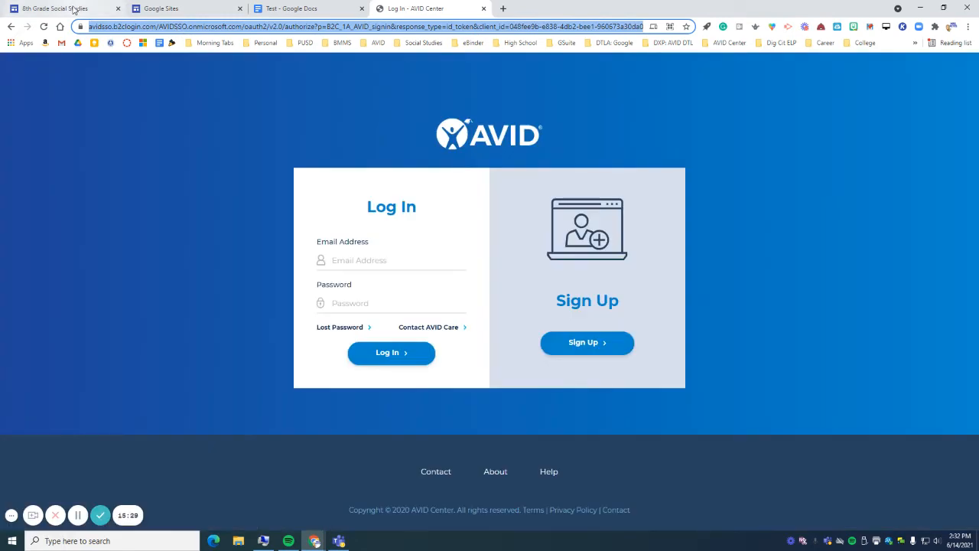
pyautogui.click(74, 9)
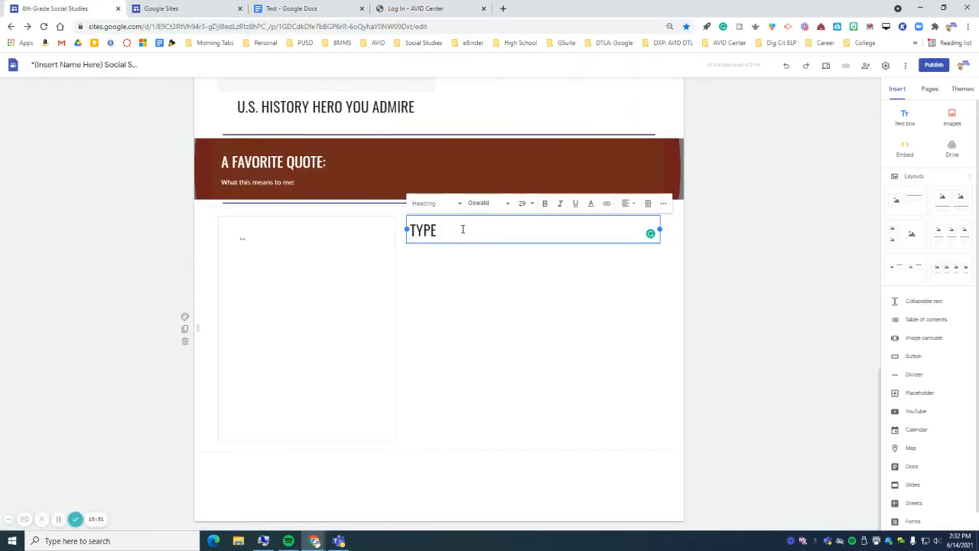
# - Link MYAVID to the AVID login address and put it on its own line below TYPE
pyautogui.click(607, 203)
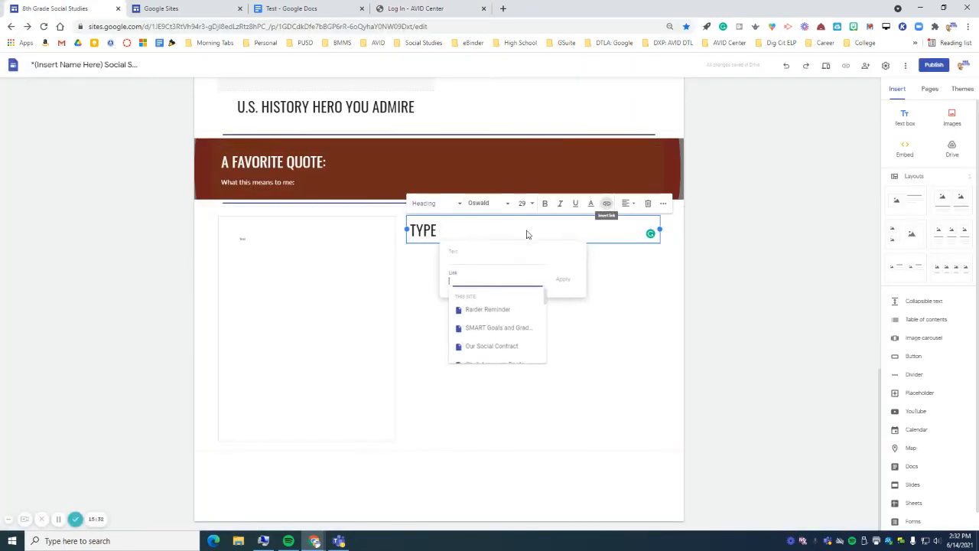
pyautogui.hotkey('ctrl', 'v')
pyautogui.click(464, 257)
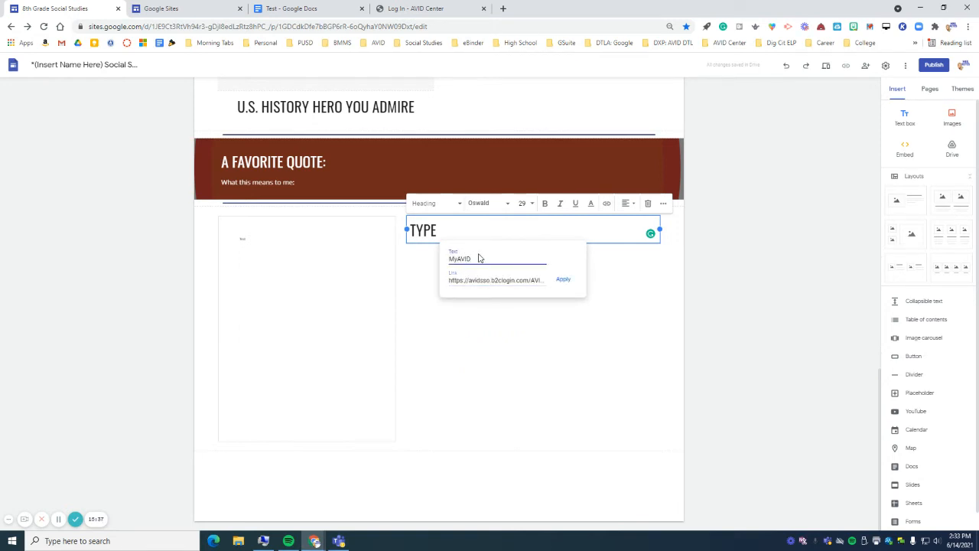
pyautogui.click(567, 280)
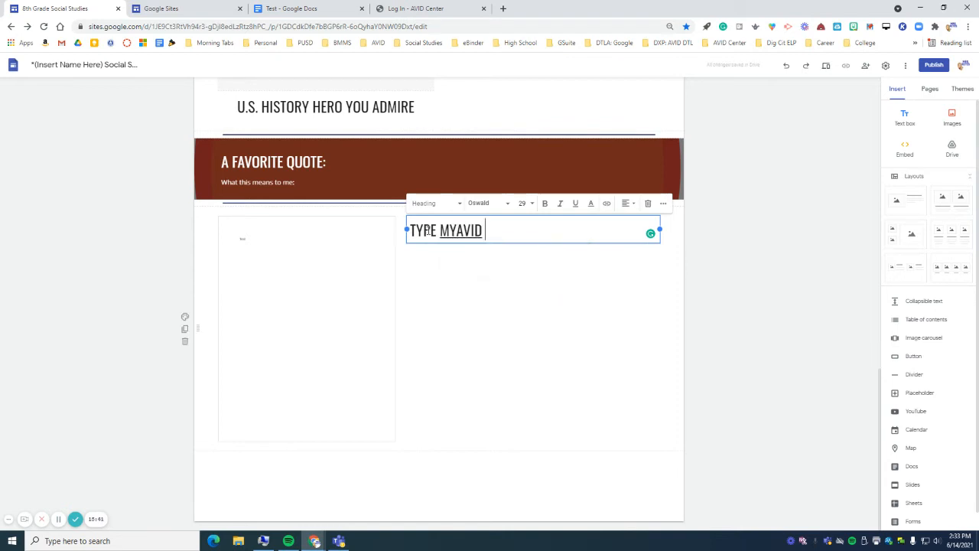
pyautogui.click(441, 230)
pyautogui.press('Return')
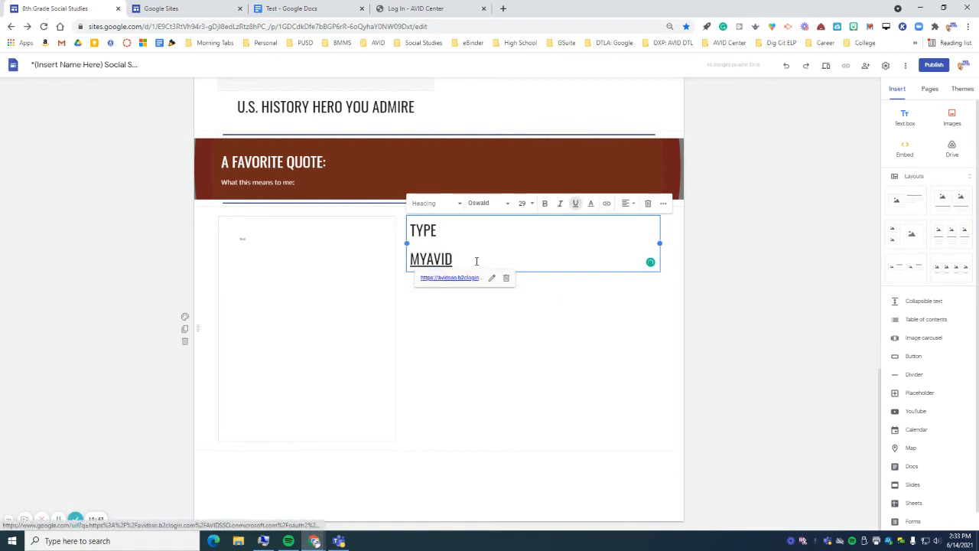
# - Paste the login address on a new line below MYAVID, then cut it out again
pyautogui.click(479, 258)
pyautogui.press('Return')
pyautogui.press('Return')
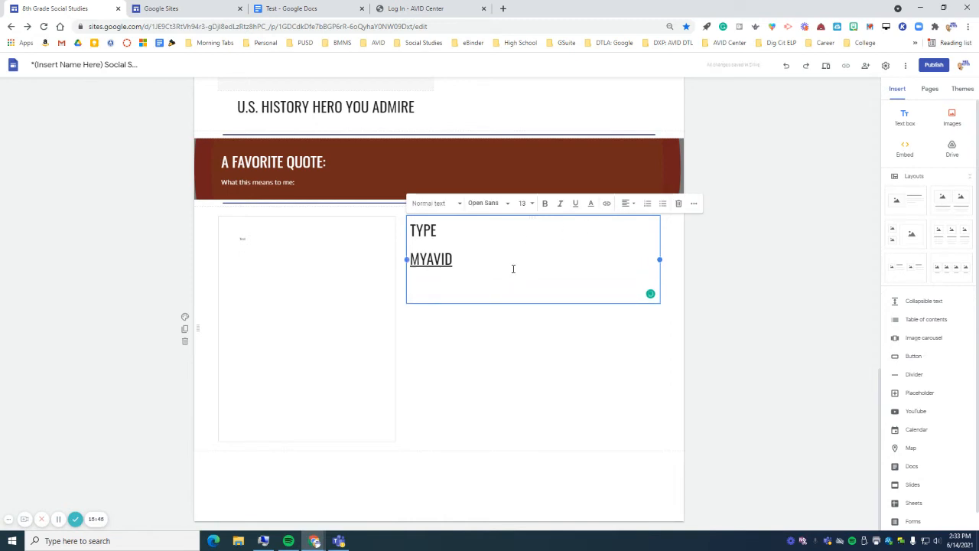
pyautogui.write('https://avidsso.b2clogin.com/AVIDSSO.onmicrosoft.com/oauth2/v2.0/authorize?p=B2C_1A_AVID_signin&response_type=id_token&client_id=048fee9b-e838-4db2-bee1-960673a30da0&redirect_uri=https%3a%2f%2fmy.avid.org%2flogin_process.aspx&response_mode=form_post&scope=openid&state=%2f')
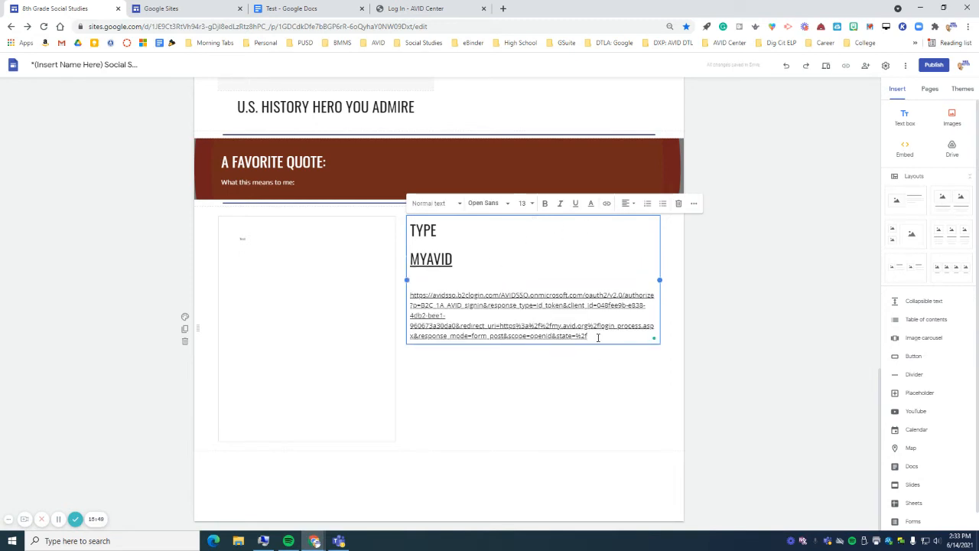
pyautogui.moveTo(599, 337); pyautogui.dragTo(411, 289)
pyautogui.hotkey('ctrl', 'x')
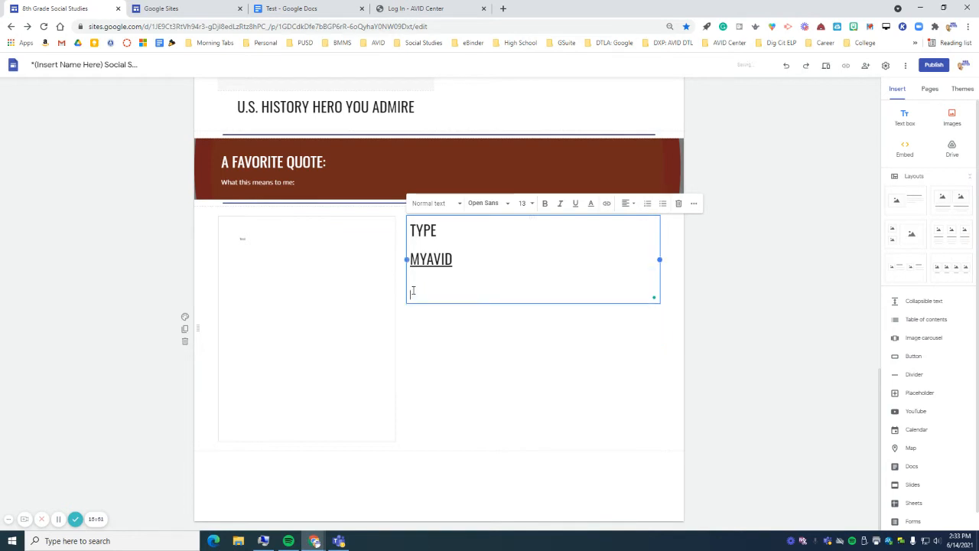
# - Load google.com in the AVID login tab and copy the Google address
pyautogui.click(426, 12)
pyautogui.press('BackSpace')
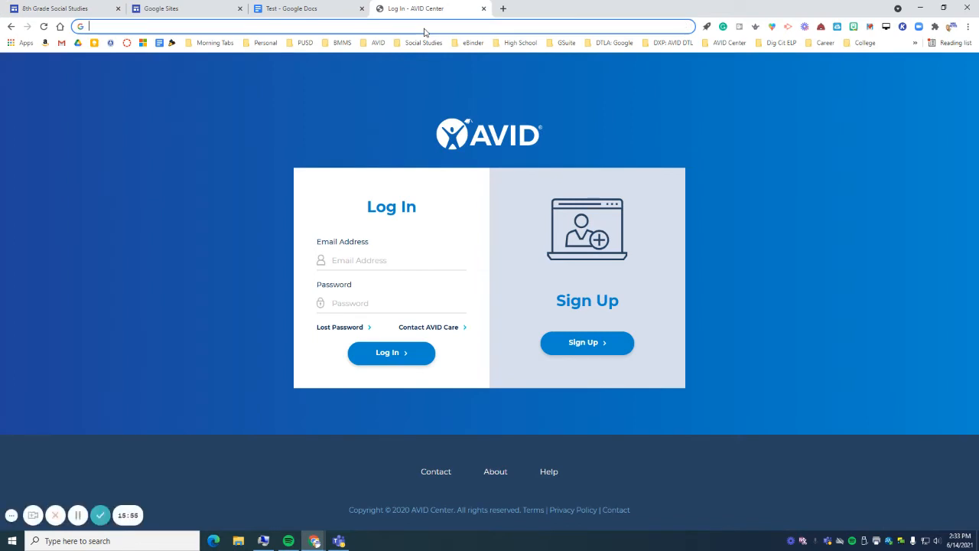
pyautogui.click(44, 26)
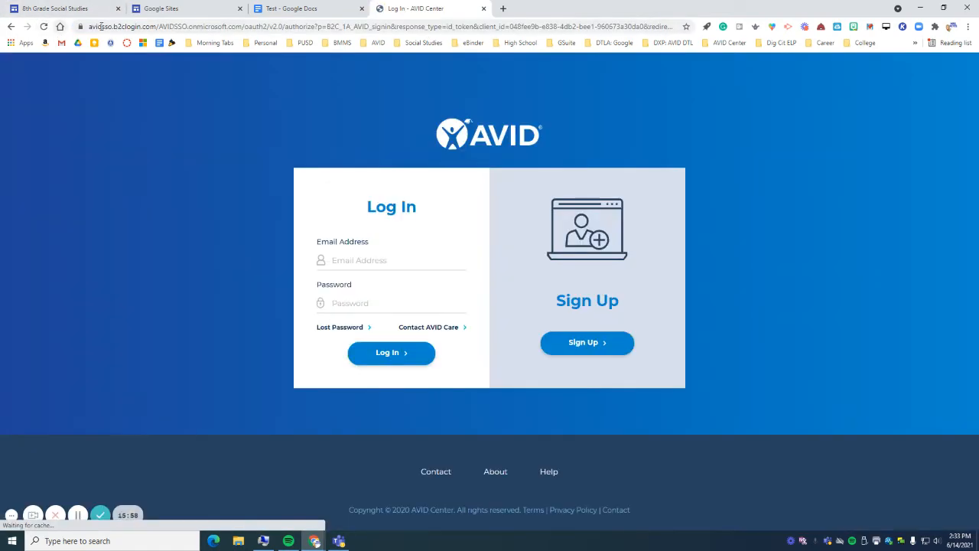
pyautogui.click(100, 27)
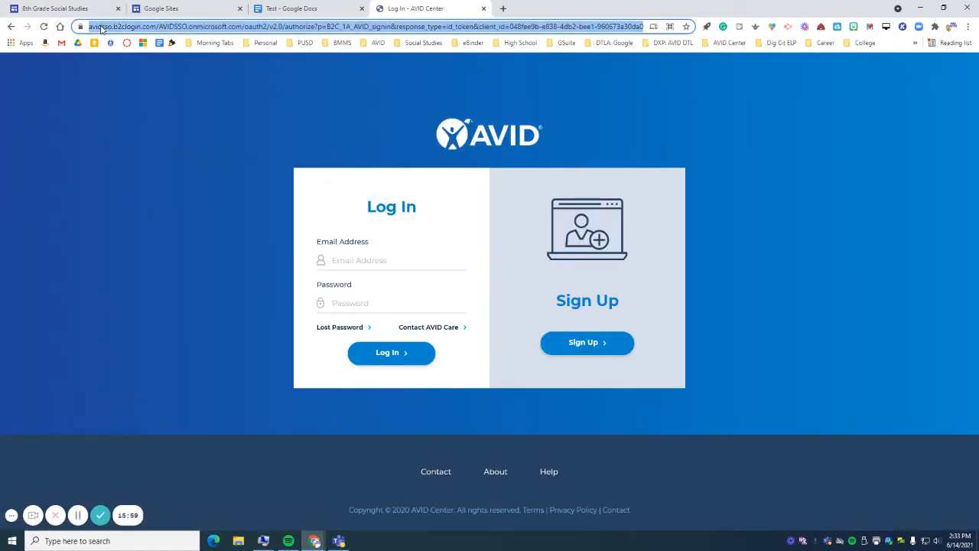
pyautogui.write('google.com')
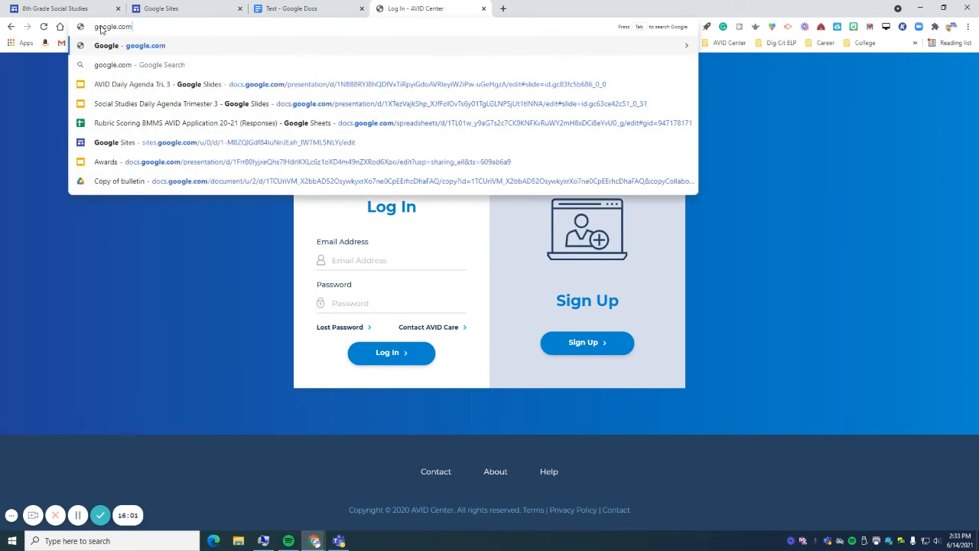
pyautogui.press('Return')
pyautogui.click(115, 26)
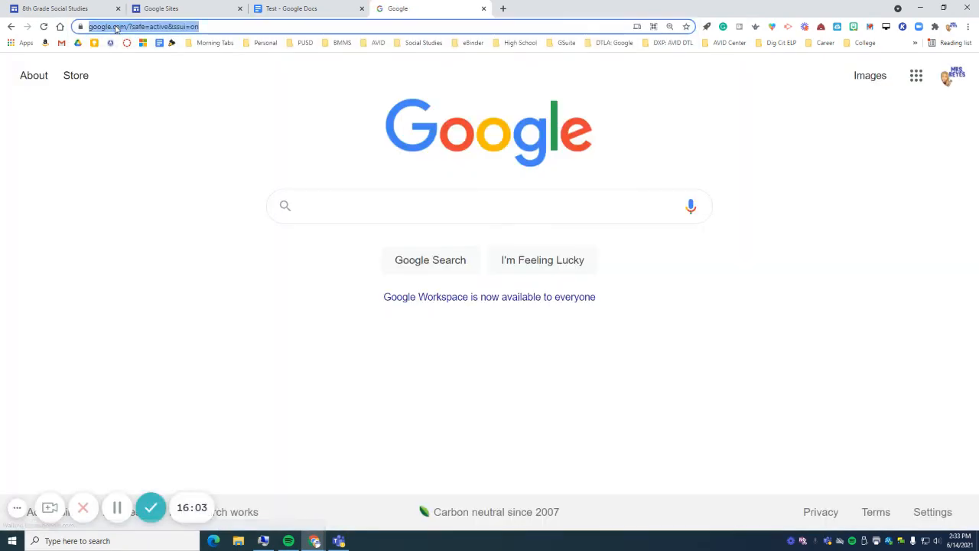
pyautogui.click(59, 13)
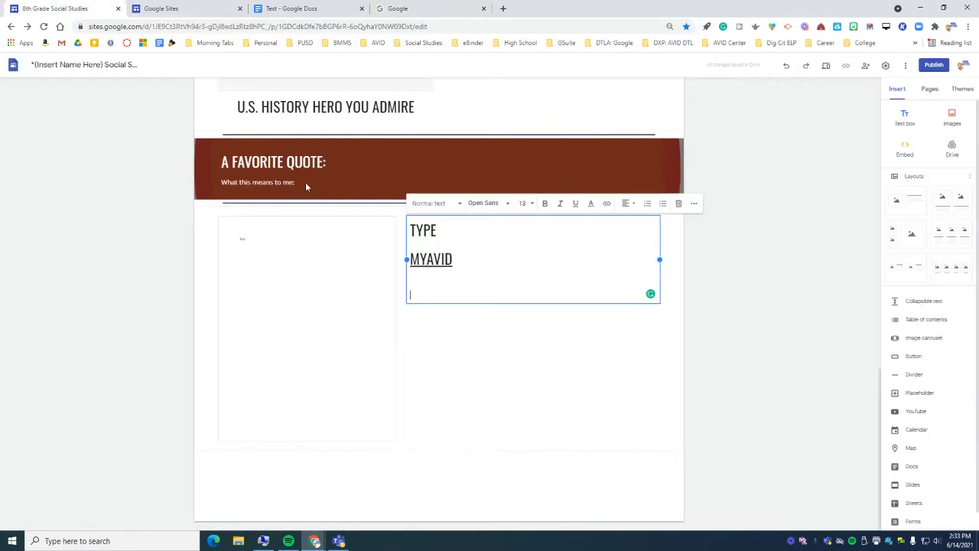
# - Paste the Google address into the text box, then delete all of the box's text
pyautogui.hotkey('ctrl', 'v')
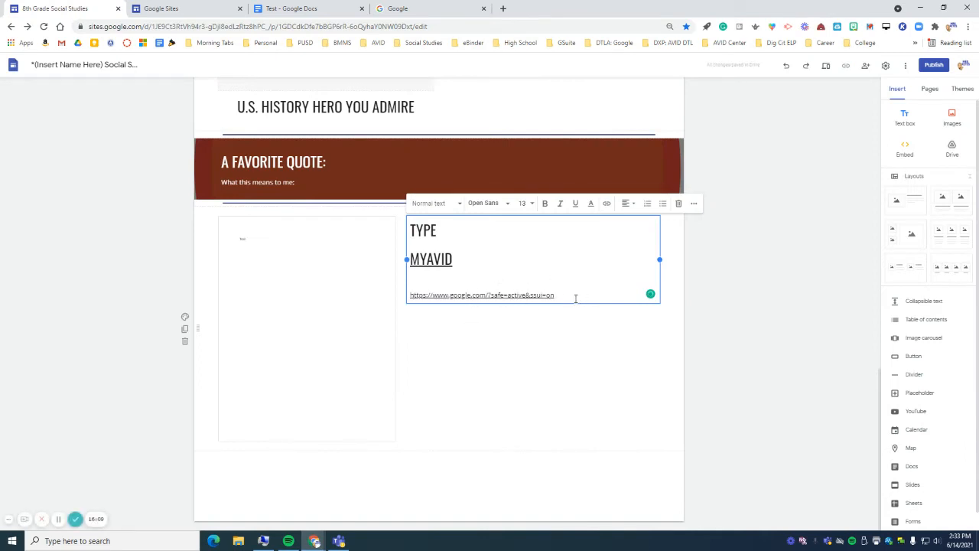
pyautogui.click(520, 295)
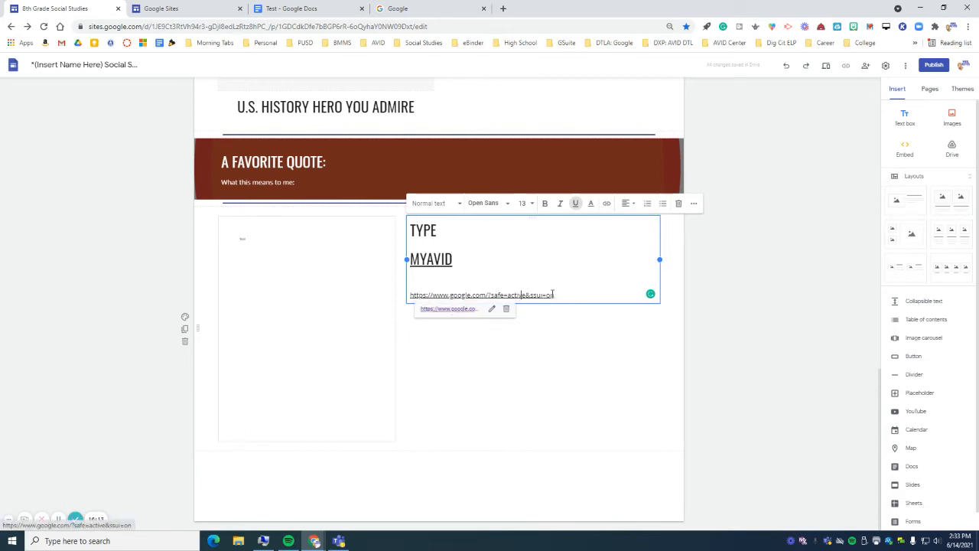
pyautogui.moveTo(552, 296); pyautogui.dragTo(410, 228)
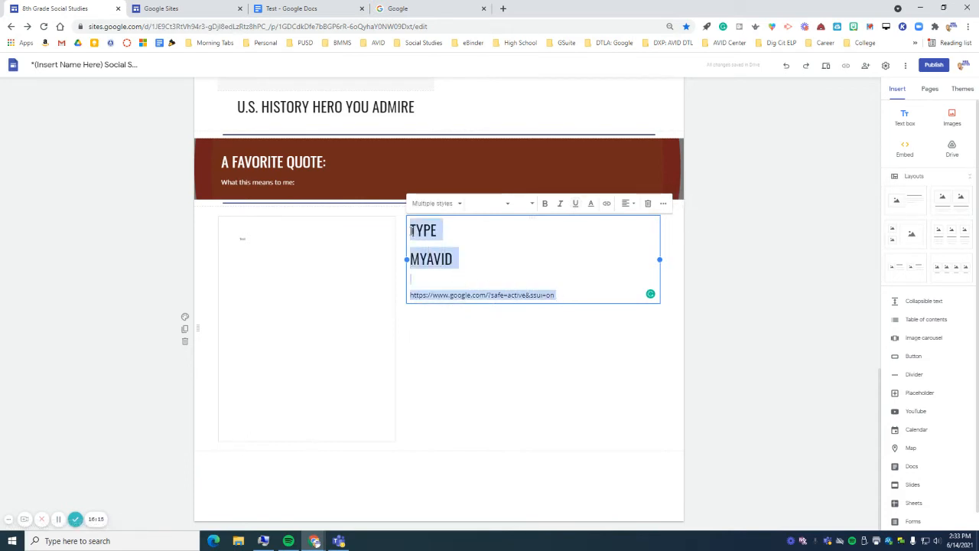
pyautogui.press('BackSpace')
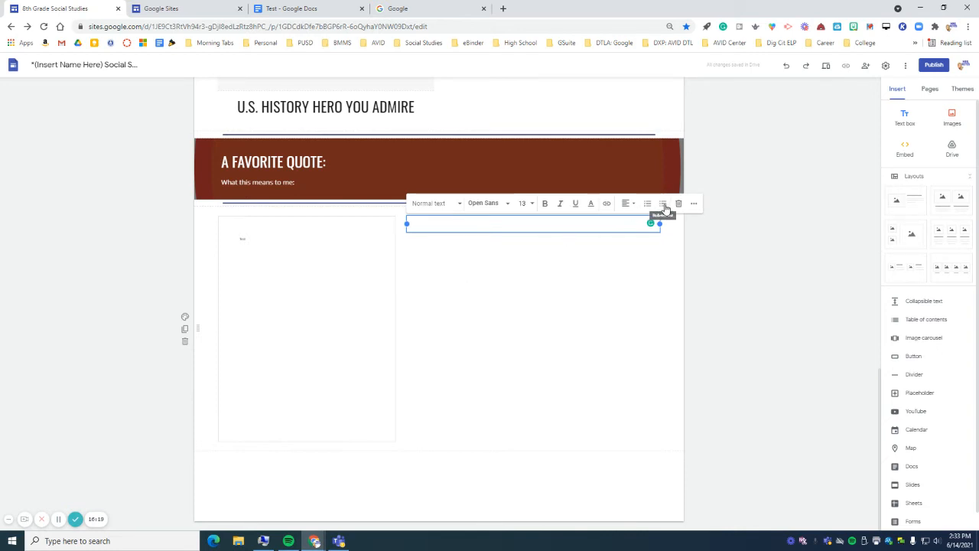
pyautogui.click(694, 203)
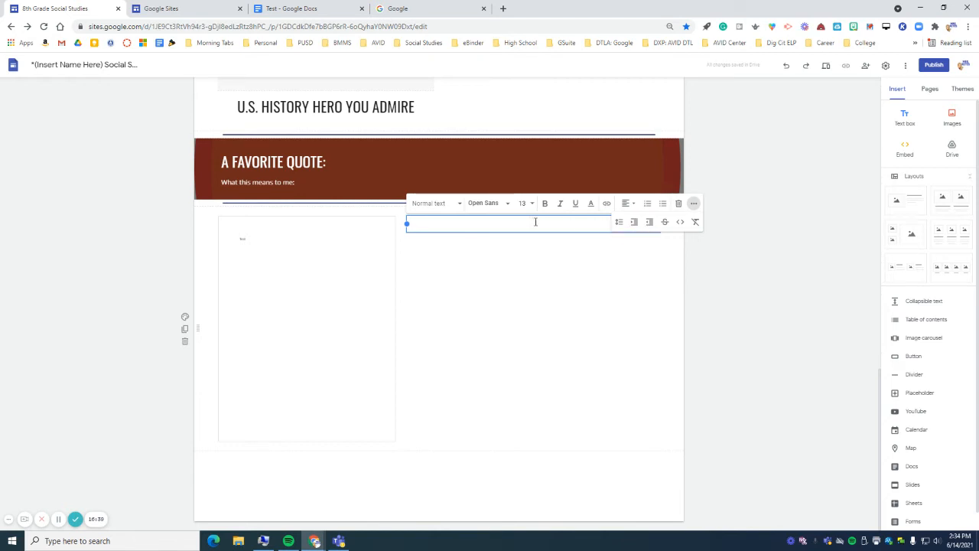
pyautogui.scroll(-1, 949, 357)
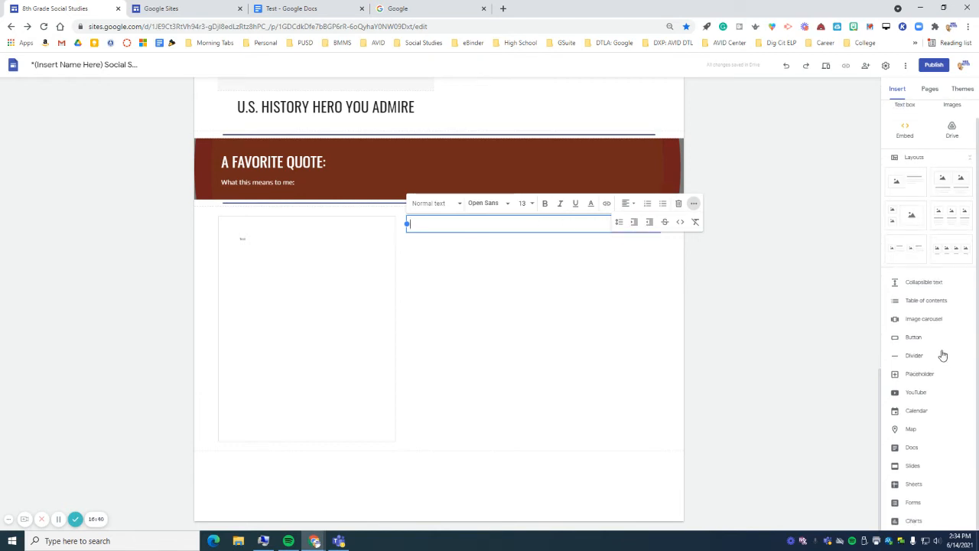
pyautogui.click(501, 273)
# - Delete the empty-box section, glance at SMART Goals and Grades, and return to Home
pyautogui.click(185, 341)
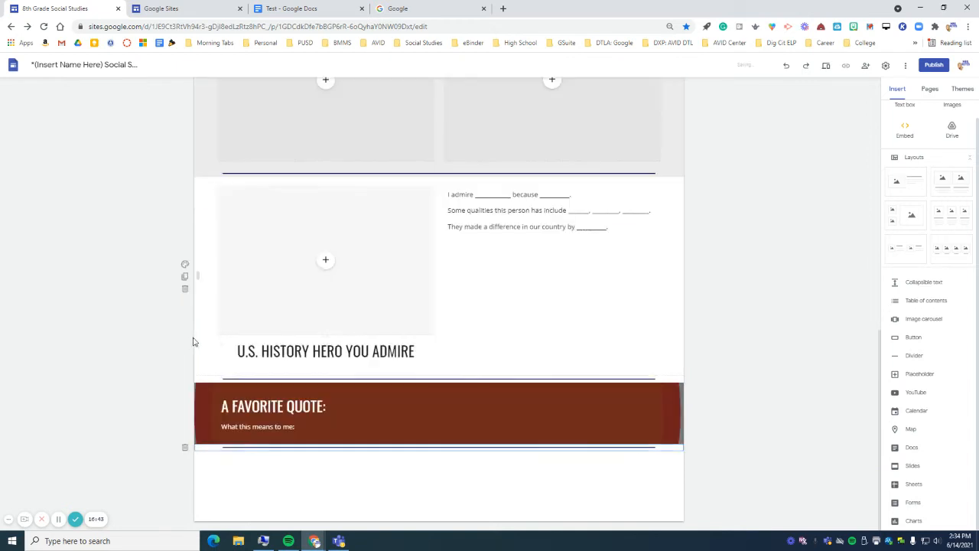
pyautogui.scroll(15, 601, 387)
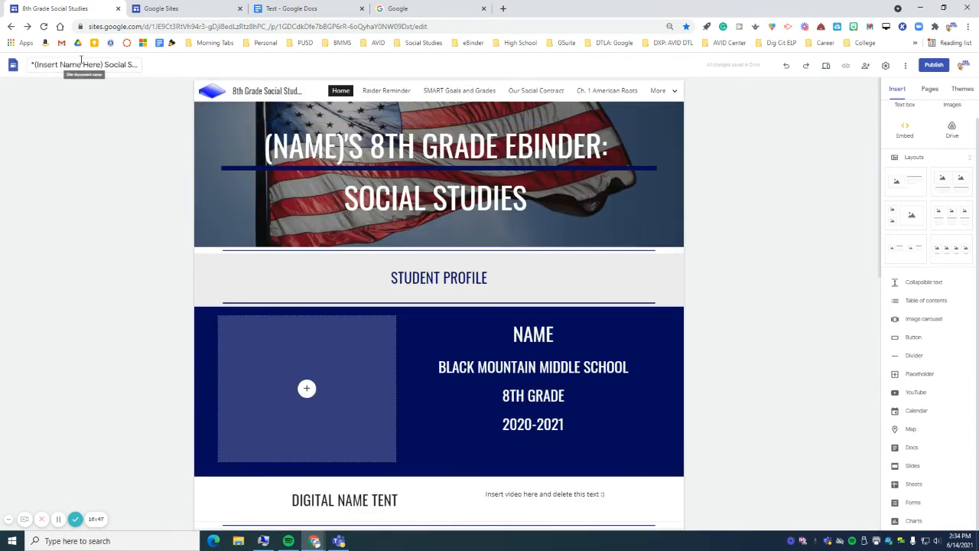
pyautogui.click(460, 90)
pyautogui.scroll(-3, 475, 268)
pyautogui.scroll(1, 902, 194)
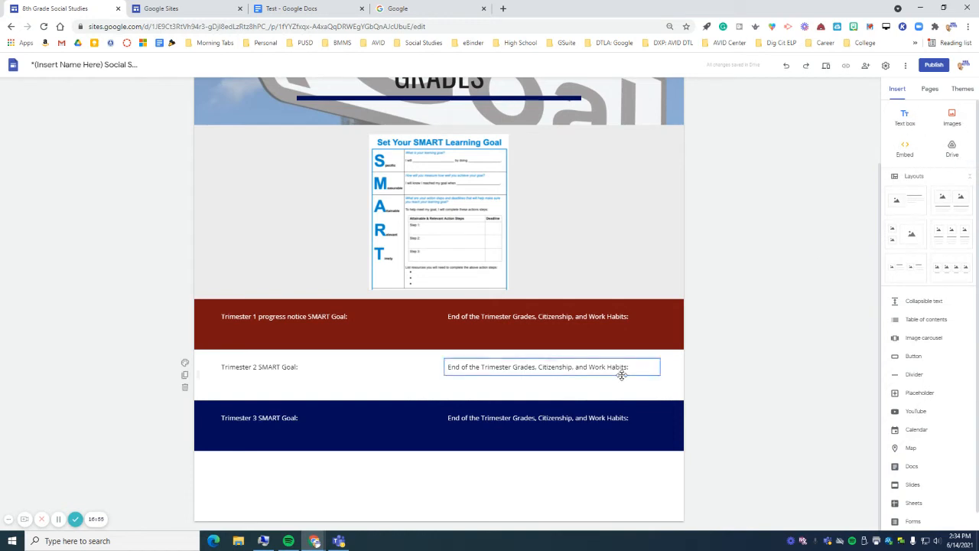
pyautogui.scroll(3, 622, 368)
pyautogui.click(341, 91)
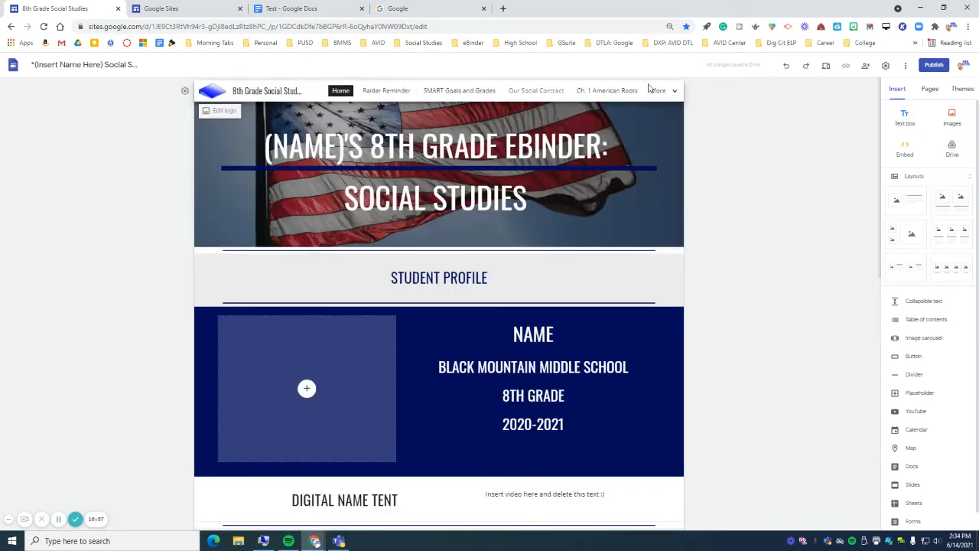
# - Review Raider Reminder's page properties and advanced custom path, closing them without changes
pyautogui.click(937, 92)
pyautogui.click(975, 144)
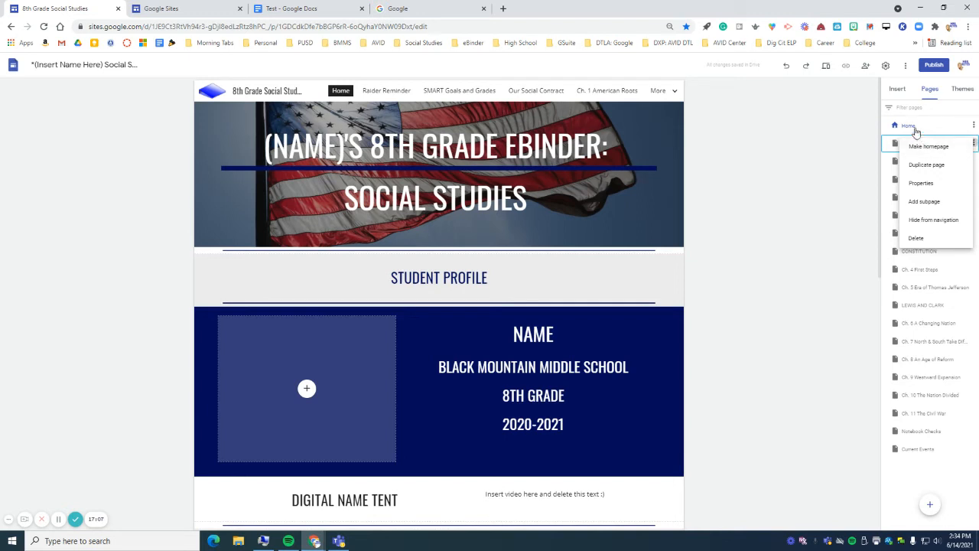
pyautogui.click(922, 185)
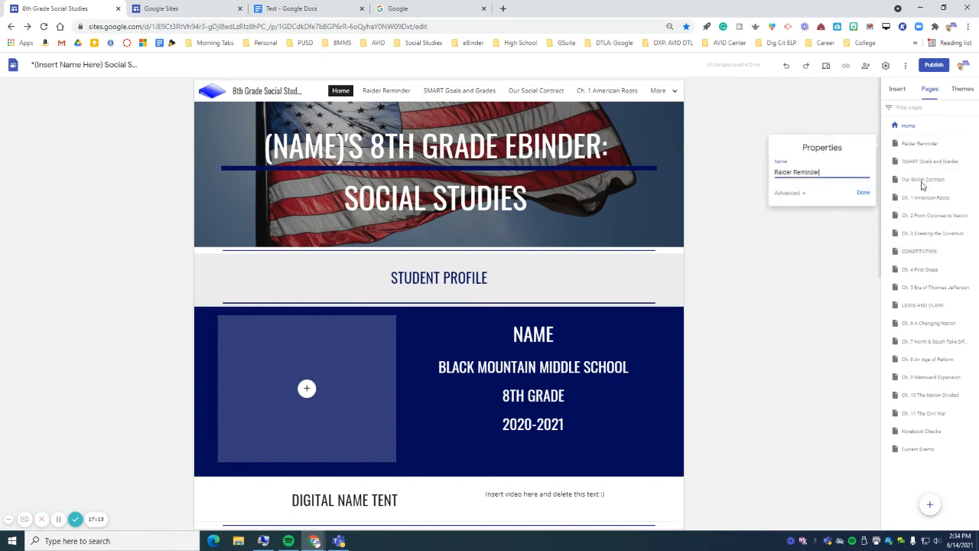
pyautogui.click(788, 194)
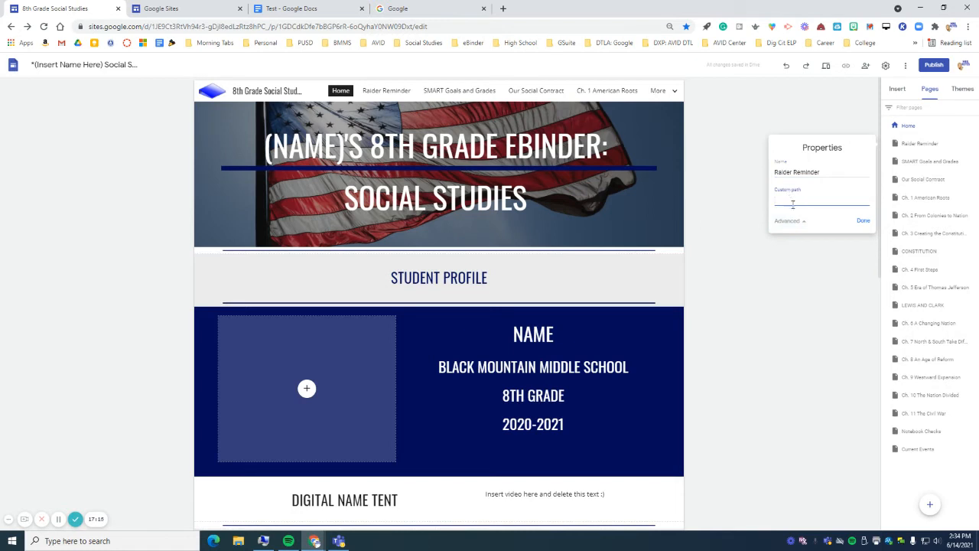
pyautogui.click(861, 222)
pyautogui.click(970, 163)
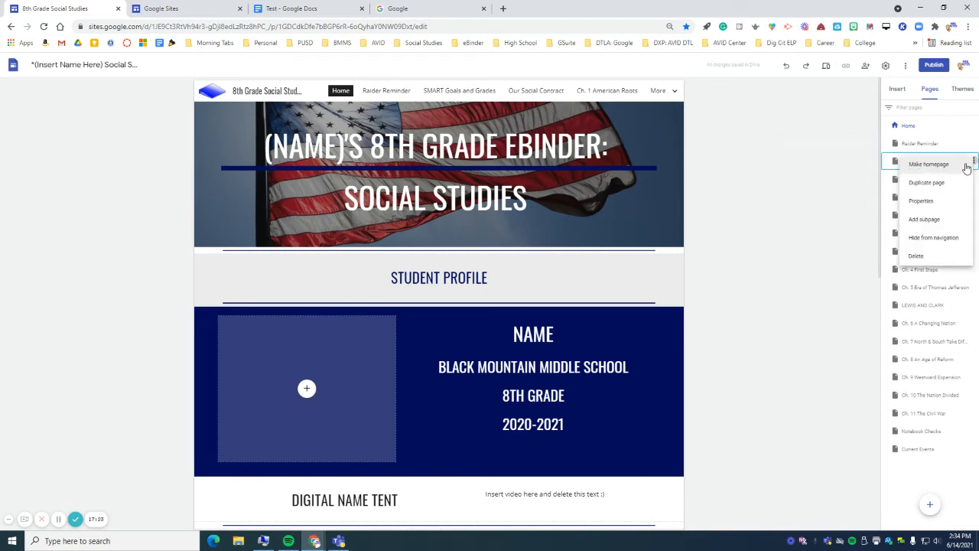
# - Add a trial subpage under SMART Goals and Grades, try moving it, then delete it
pyautogui.click(926, 220)
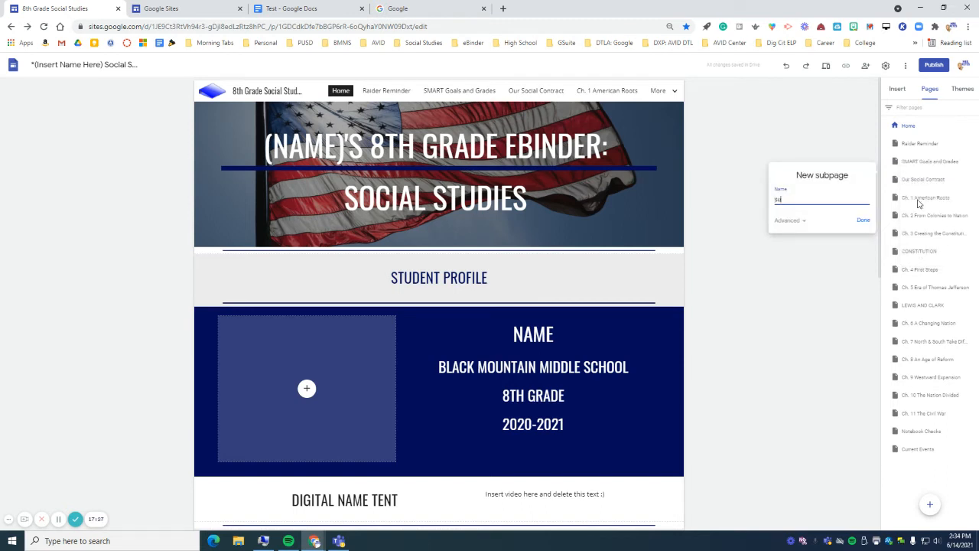
pyautogui.click(863, 222)
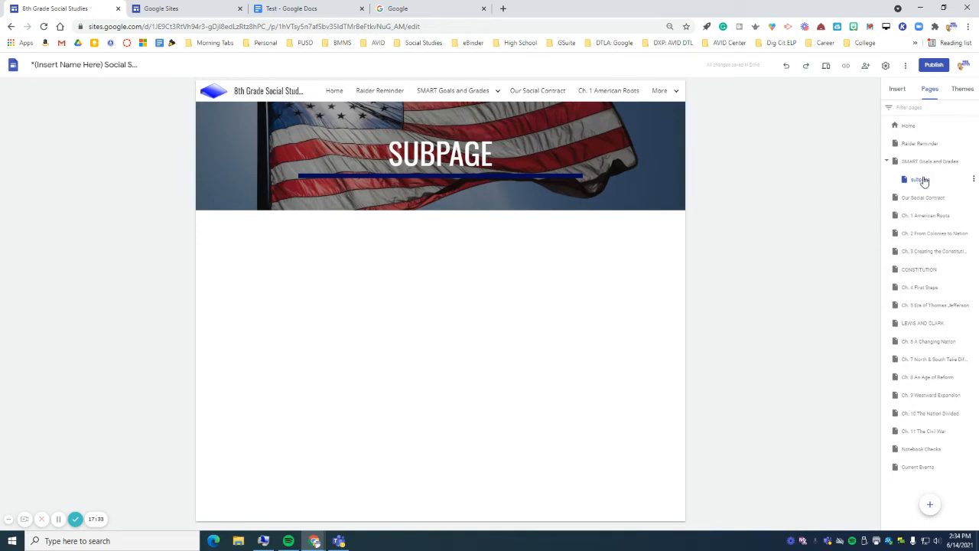
pyautogui.click(921, 182)
pyautogui.moveTo(921, 182)
pyautogui.mouseDown()
pyautogui.moveTo(922, 135)
pyautogui.moveTo(900, 318)
pyautogui.moveTo(917, 309)
pyautogui.moveTo(905, 305)
pyautogui.moveTo(918, 180)
pyautogui.mouseUp()
pyautogui.click(970, 180)
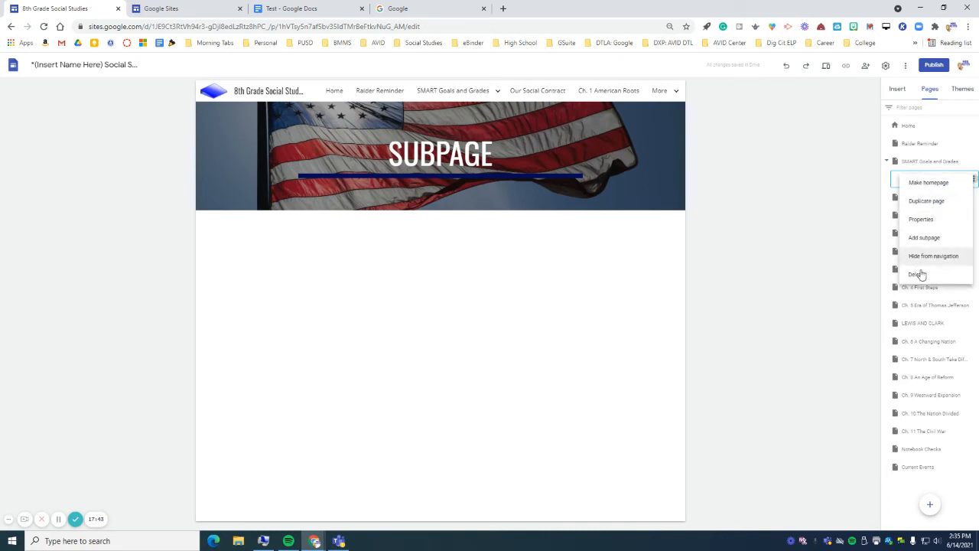
pyautogui.click(920, 278)
# - Dismiss the SMART Goals and Grades page options and display the site's theme choices
pyautogui.click(973, 160)
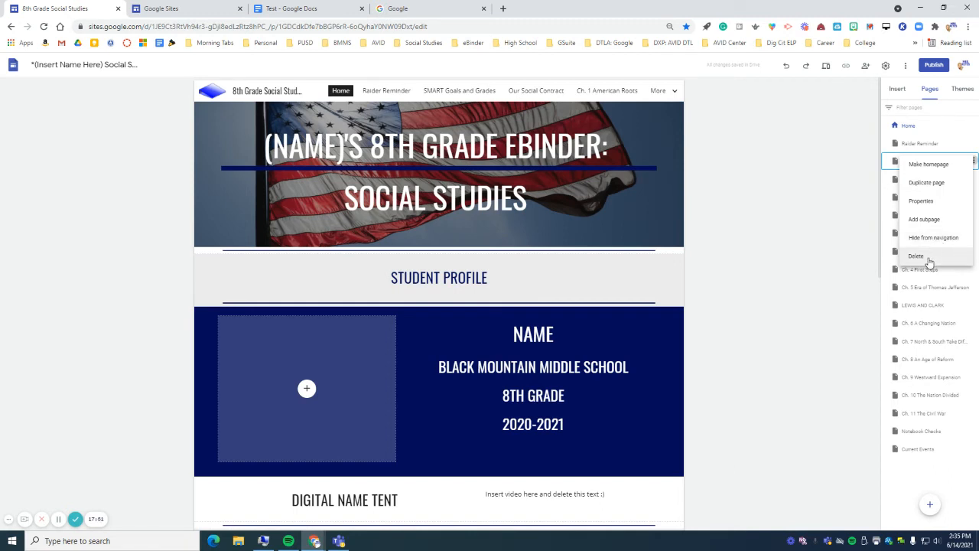
pyautogui.click(737, 222)
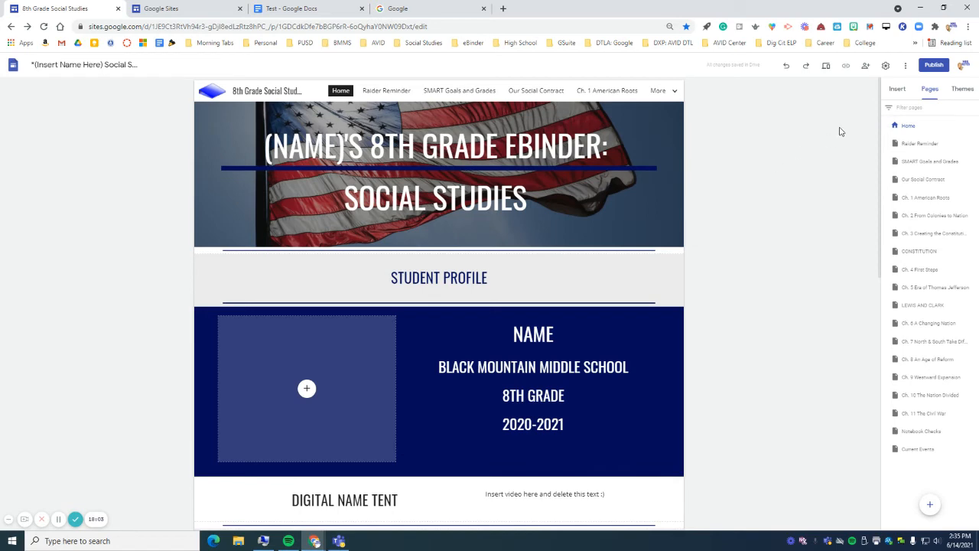
pyautogui.click(964, 91)
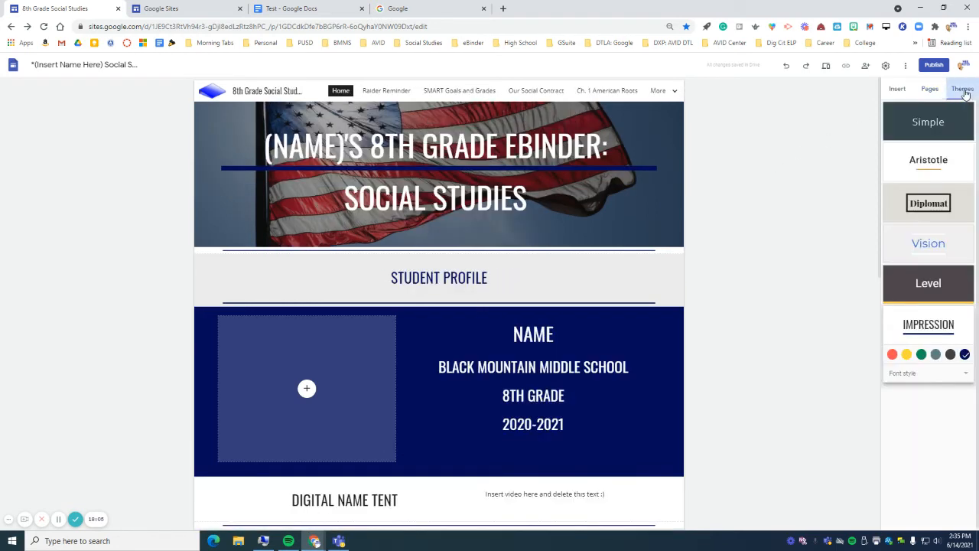